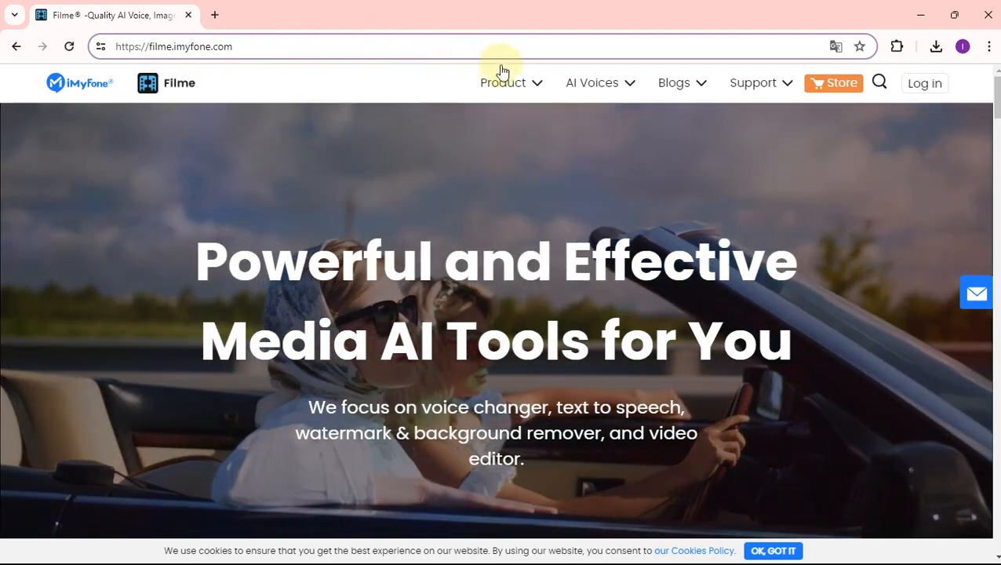
# Open the VoxBox product page and start its free Windows download
pyautogui.moveTo(504, 82)
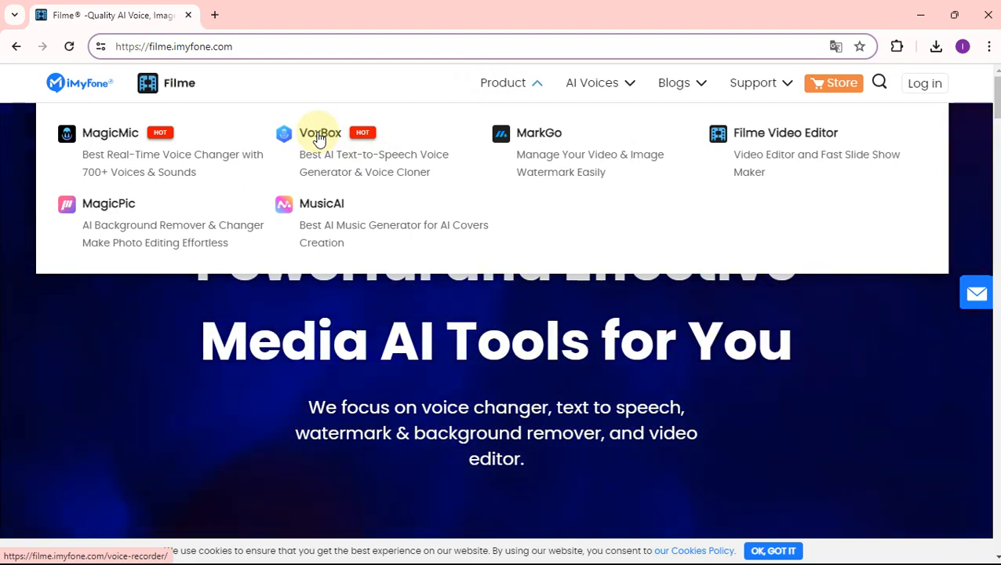
pyautogui.click(318, 138)
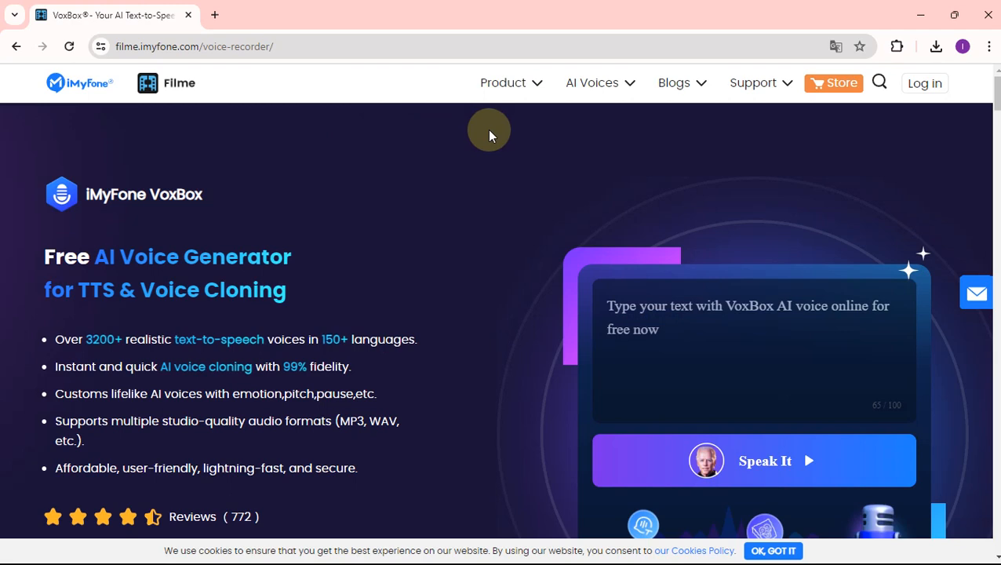
pyautogui.scroll(-3, 461, 165)
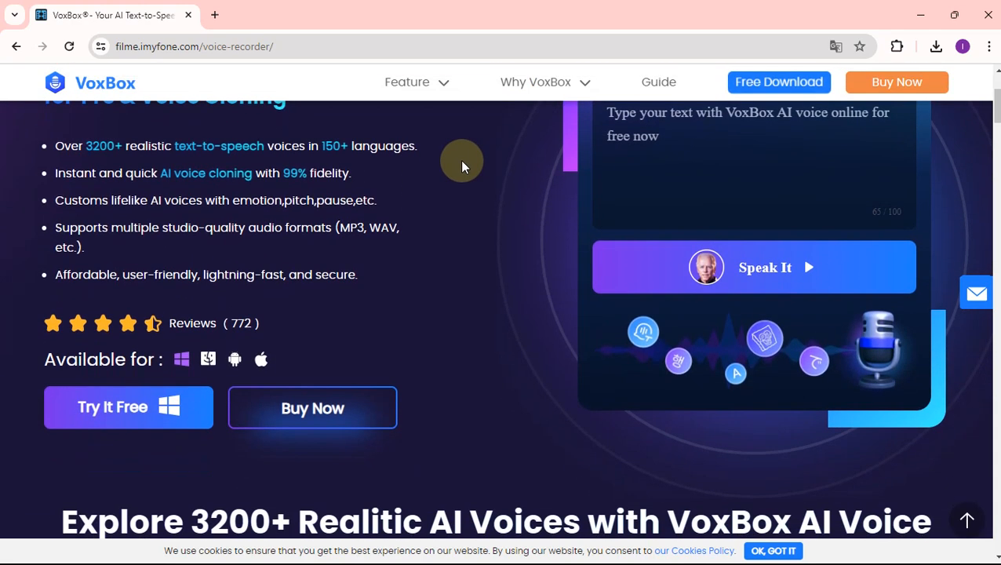
pyautogui.click(123, 415)
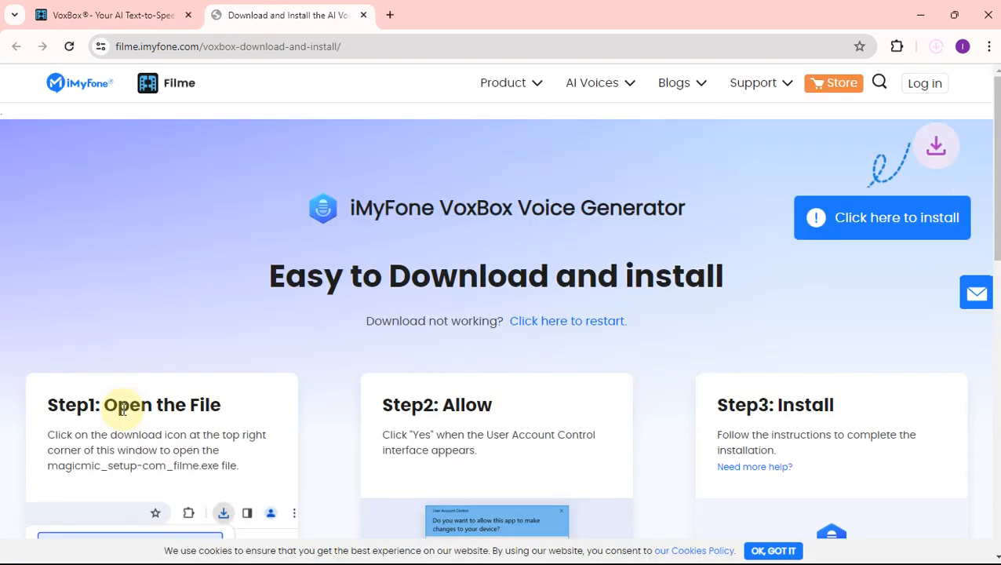
# Sign up for an iMyFone account using the existing Google account and approve sharing its details with imyfone.com
pyautogui.click(925, 83)
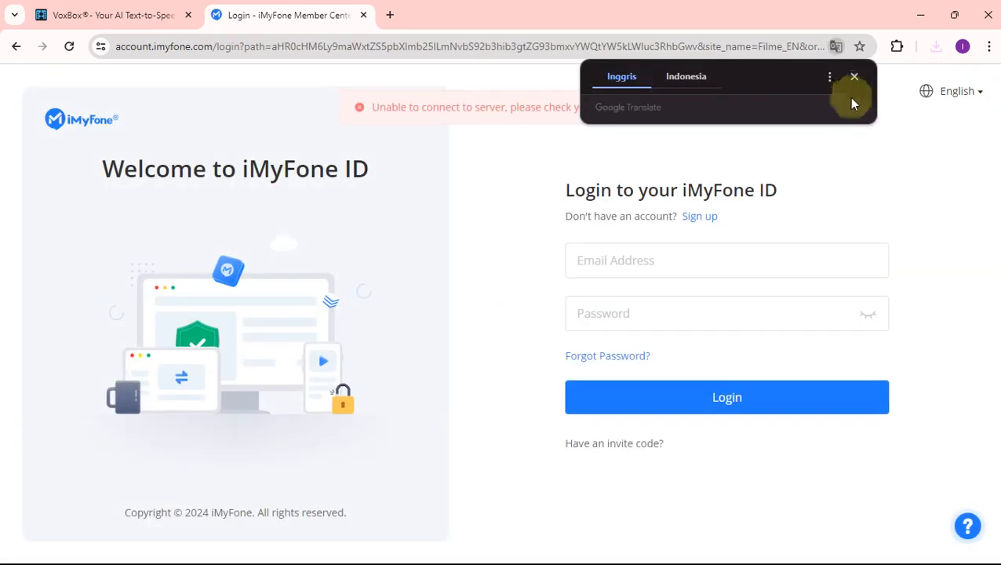
pyautogui.click(632, 263)
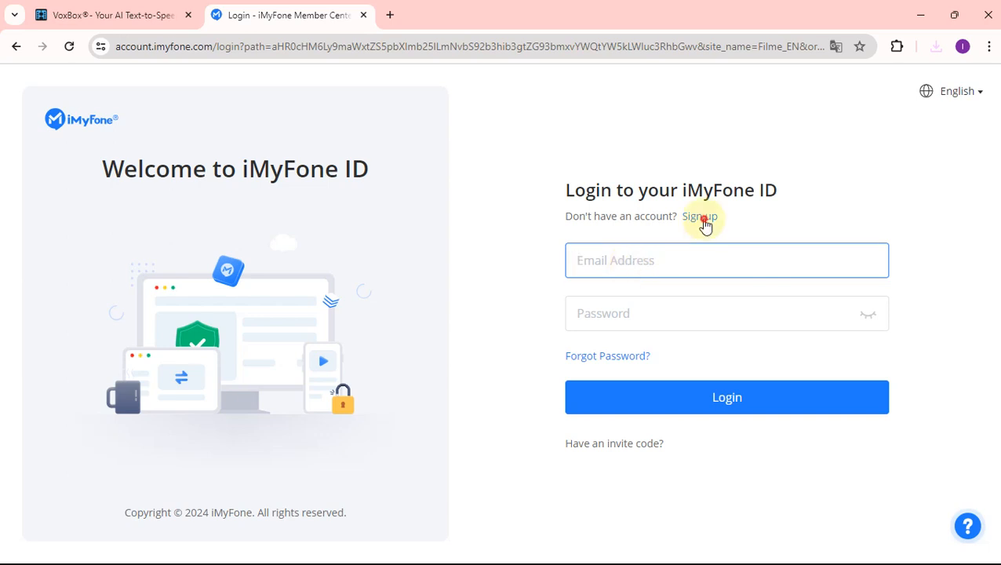
pyautogui.click(702, 219)
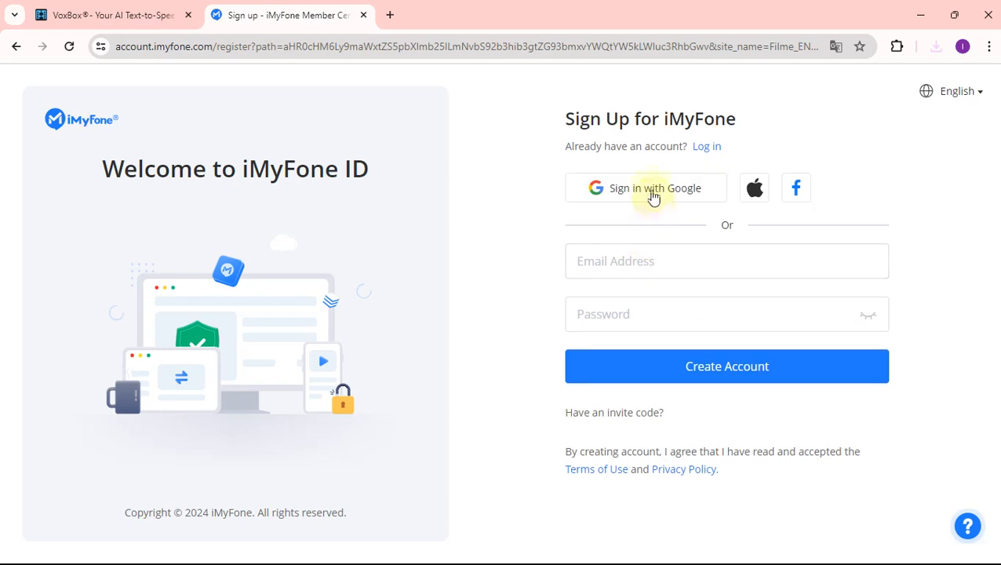
pyautogui.click(652, 195)
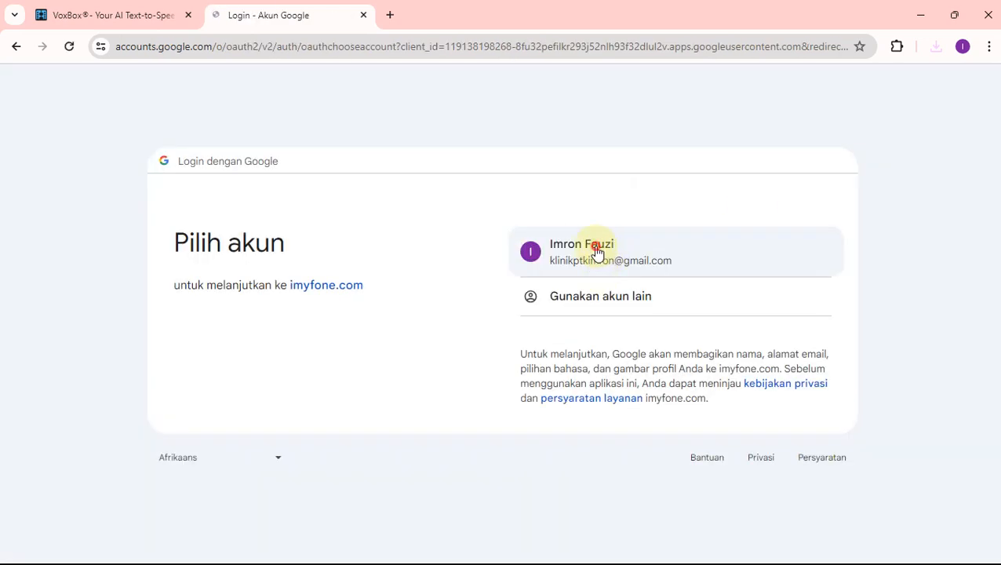
pyautogui.click(594, 248)
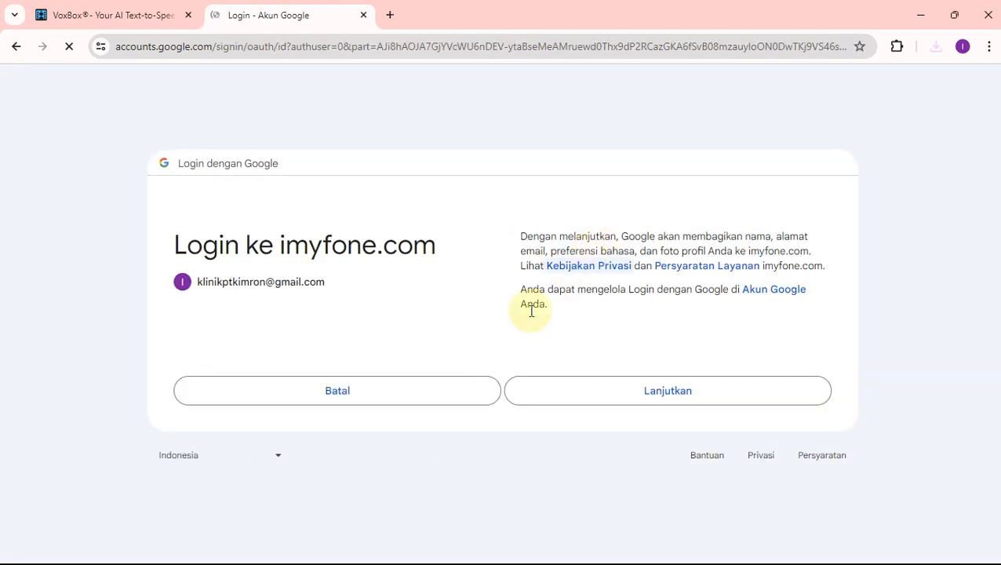
pyautogui.click(607, 384)
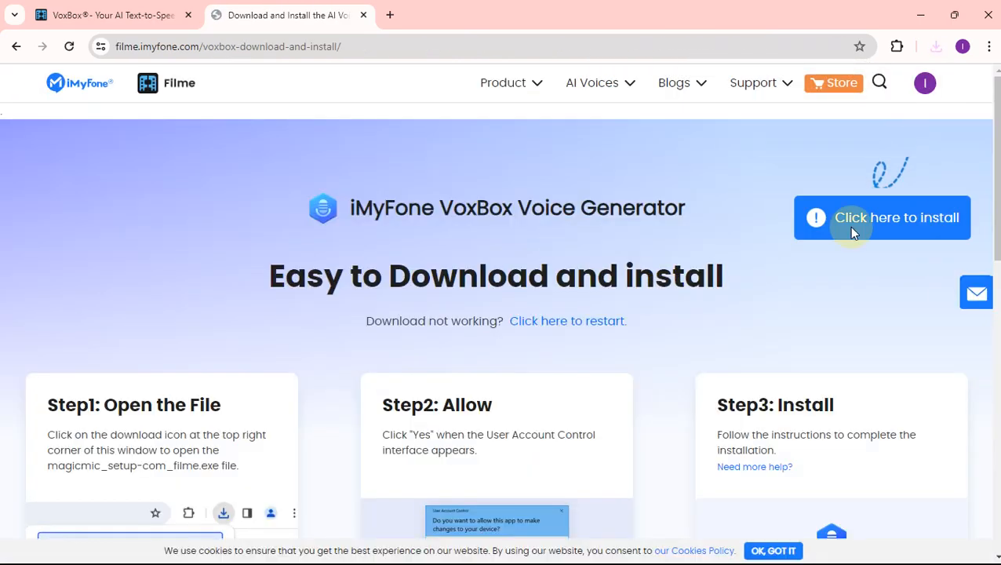
# Restart the VoxBox download and run the newest installer, imyfone-voxbox_setup-com_filme (4).exe, allowing it to make changes
pyautogui.click(542, 324)
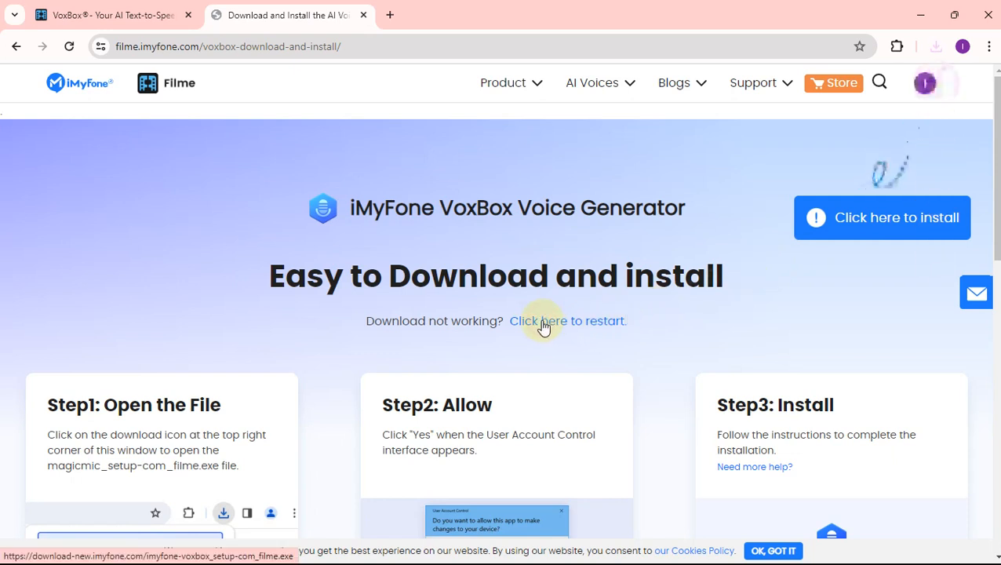
pyautogui.click(935, 47)
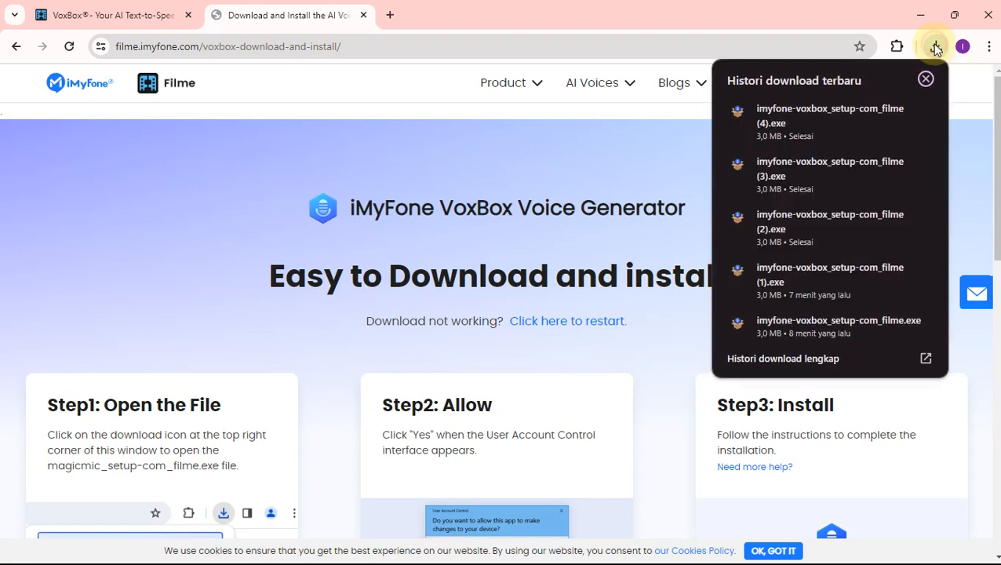
pyautogui.click(834, 122)
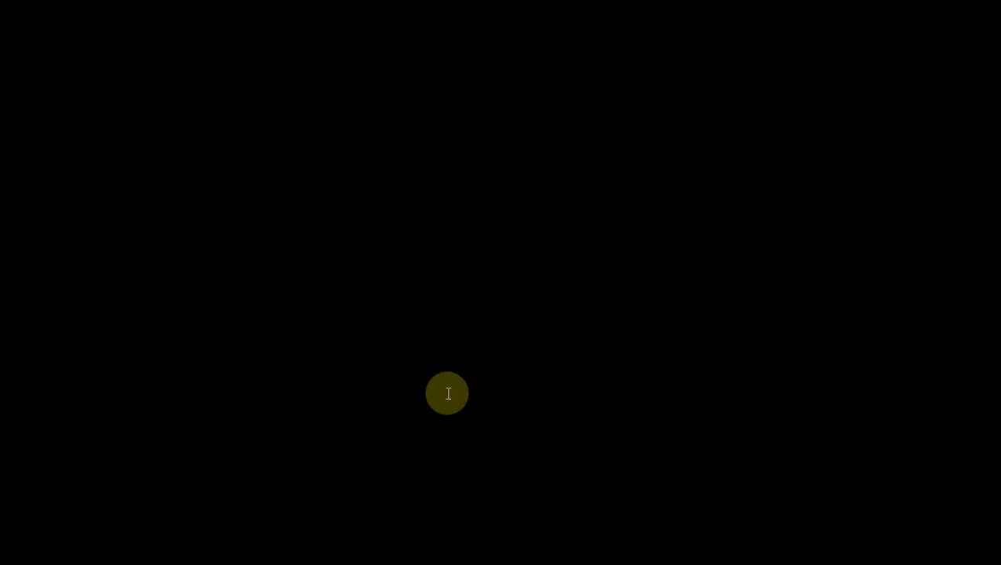
pyautogui.click(446, 391)
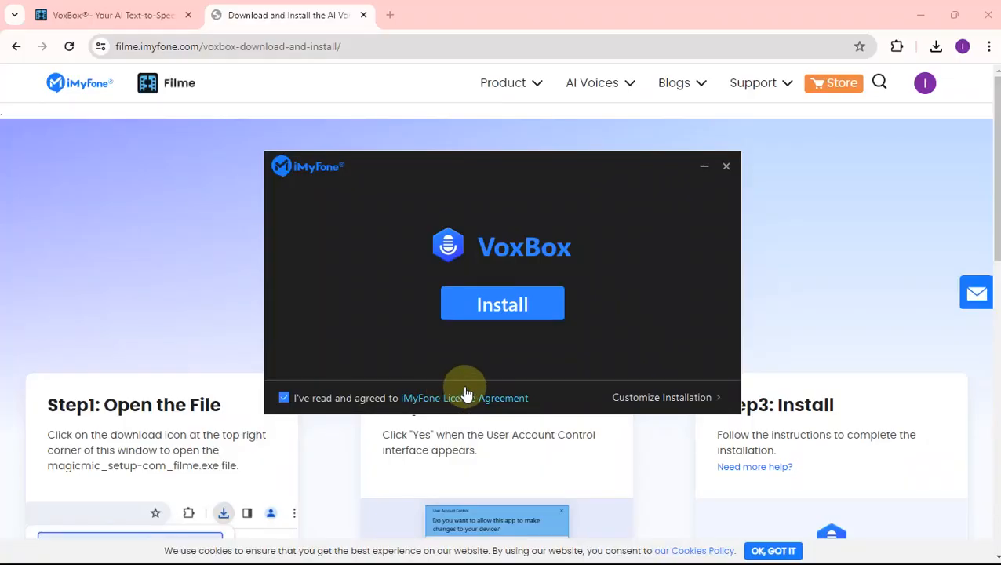
# Install VoxBox with the default options, then launch it and maximize its window
pyautogui.click(500, 312)
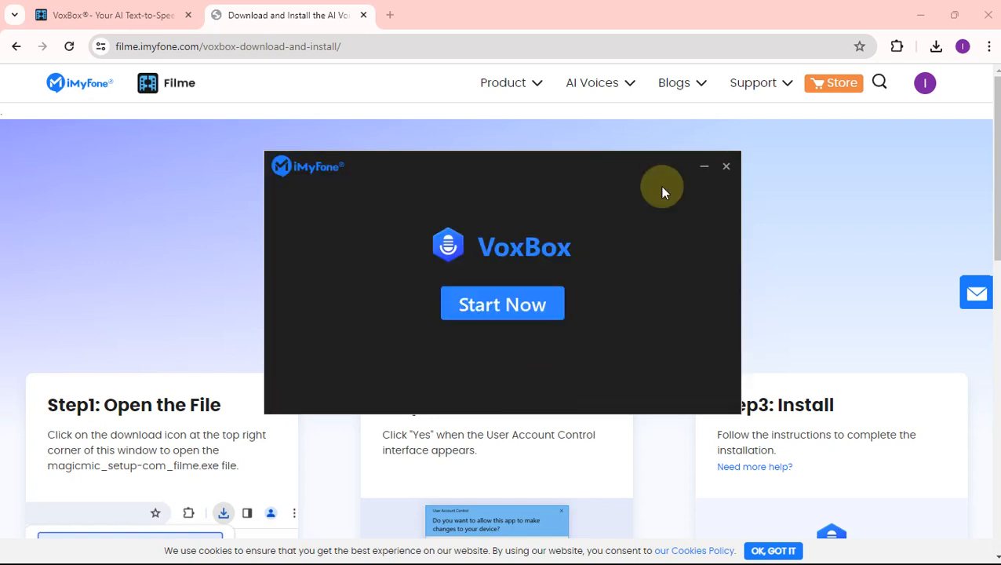
pyautogui.click(507, 313)
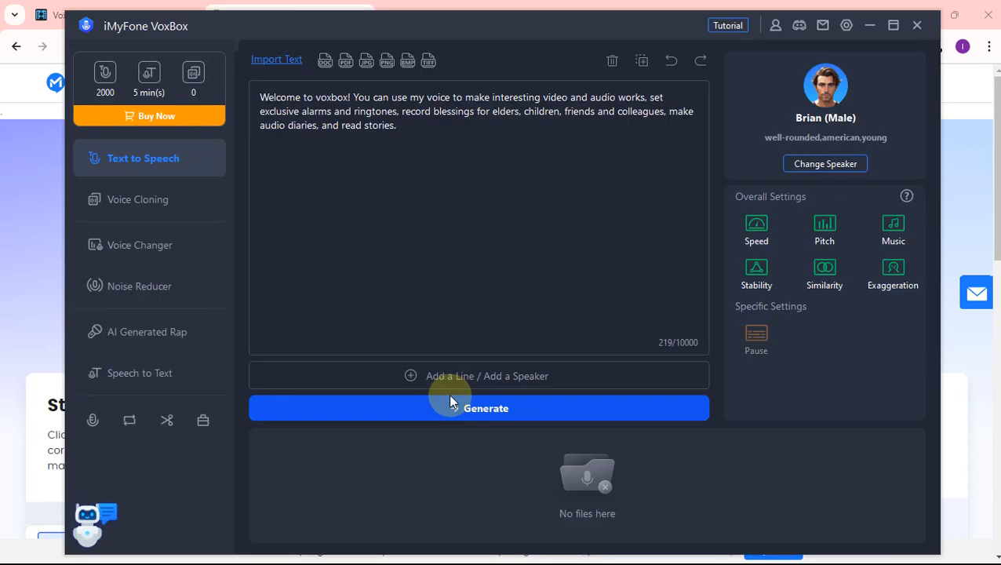
pyautogui.click(892, 25)
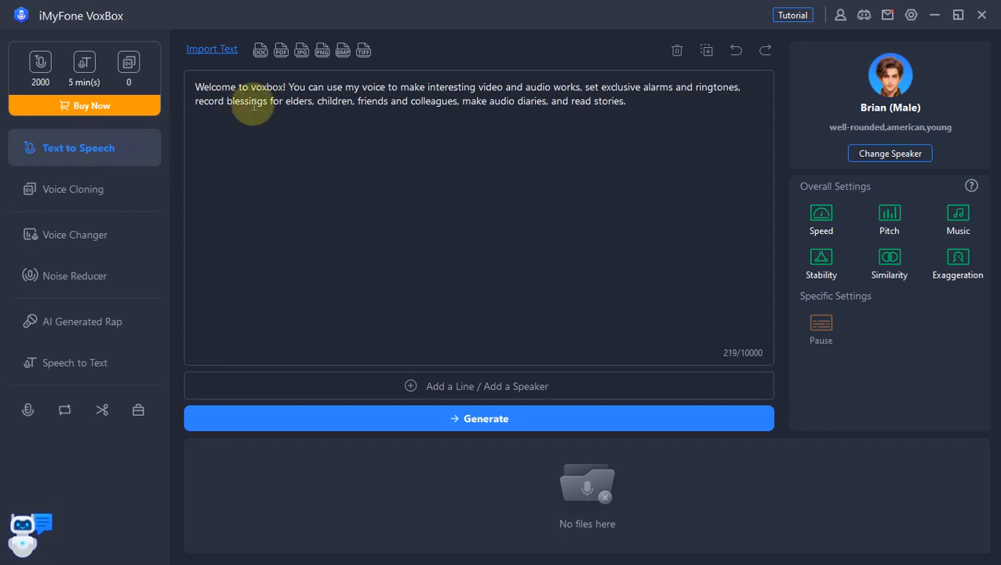
# Replace the sample speech text with an Indonesian channel welcome ending "yang berisi tentang kumpulan materi kuliah, tutorial, wisata edukasi, dan lain-lain."
pyautogui.click(353, 101)
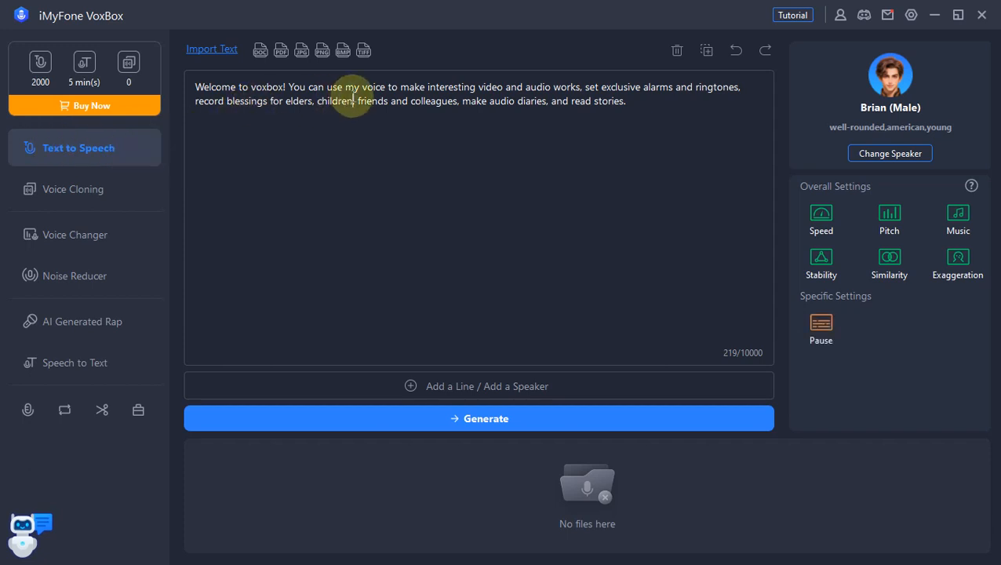
pyautogui.hotkey('ctrl', 'a')
pyautogui.press('BackSpace')
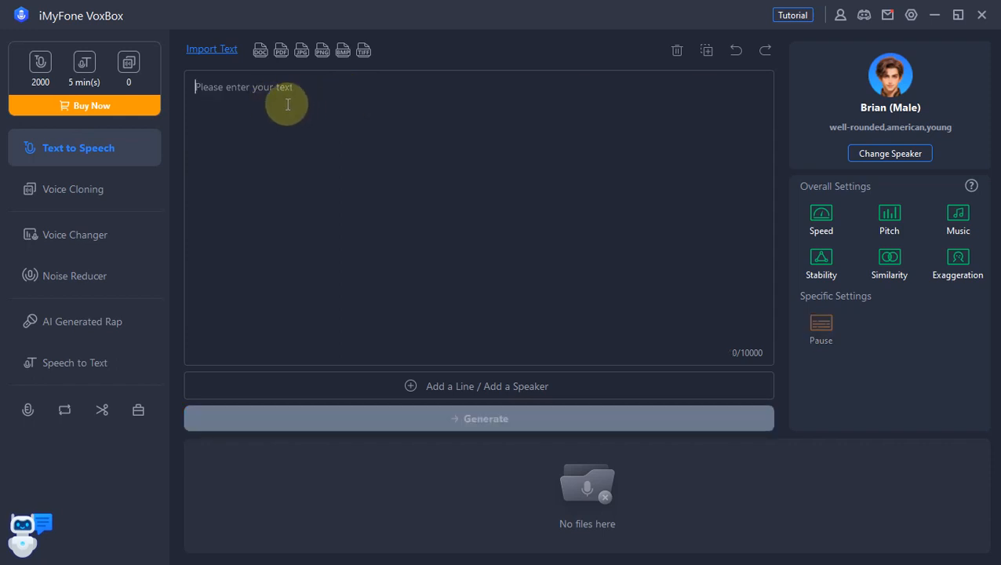
pyautogui.write('S')
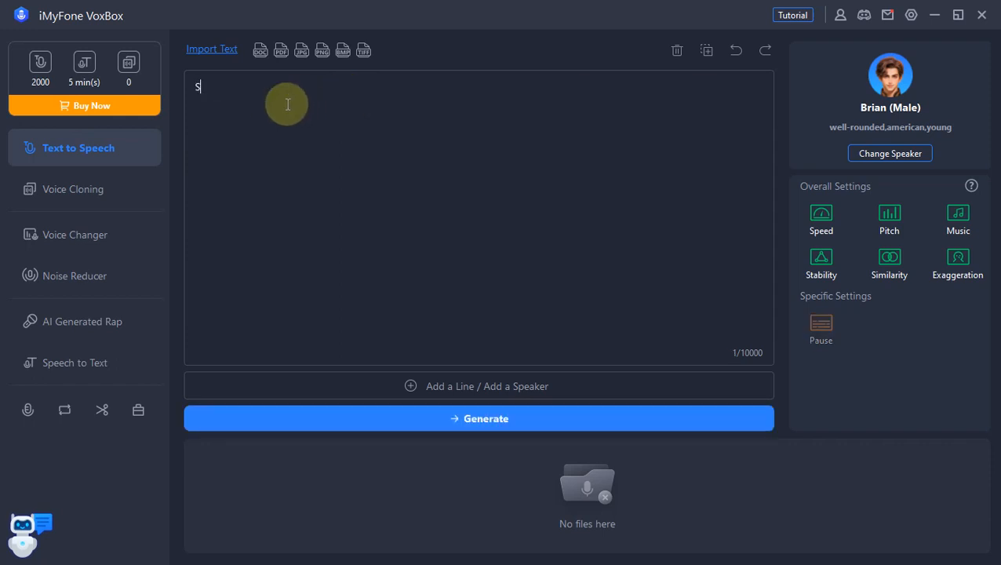
pyautogui.write('elamat datang pada')
pyautogui.press('BackSpace')
pyautogui.press('BackSpace')
pyautogui.press('BackSpace')
pyautogui.press('BackSpace')
pyautogui.press('BackSpace')
pyautogui.write('di Dr Fauzi ')
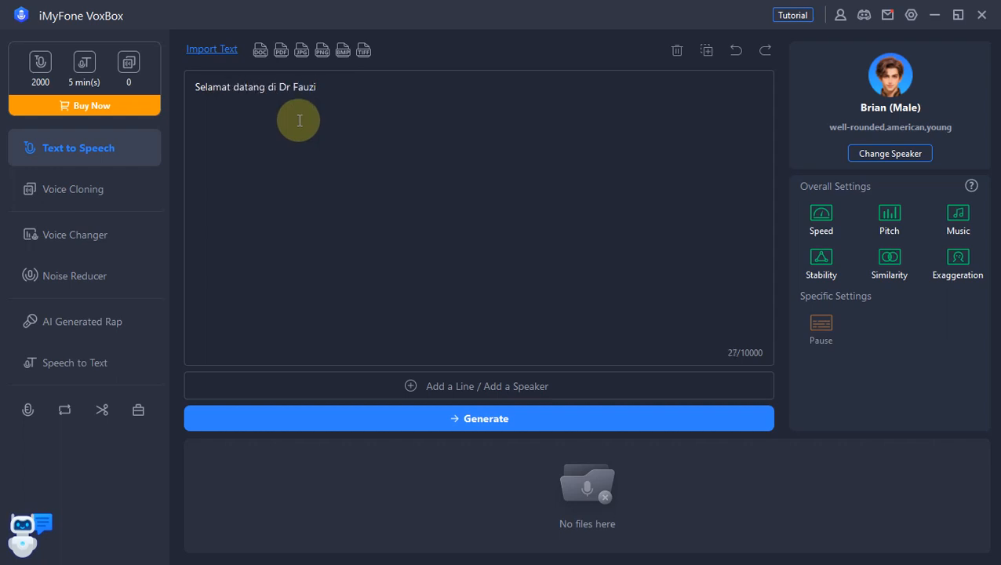
pyautogui.write('Channel, yang berisi tentang kumpulan materi kuliah')
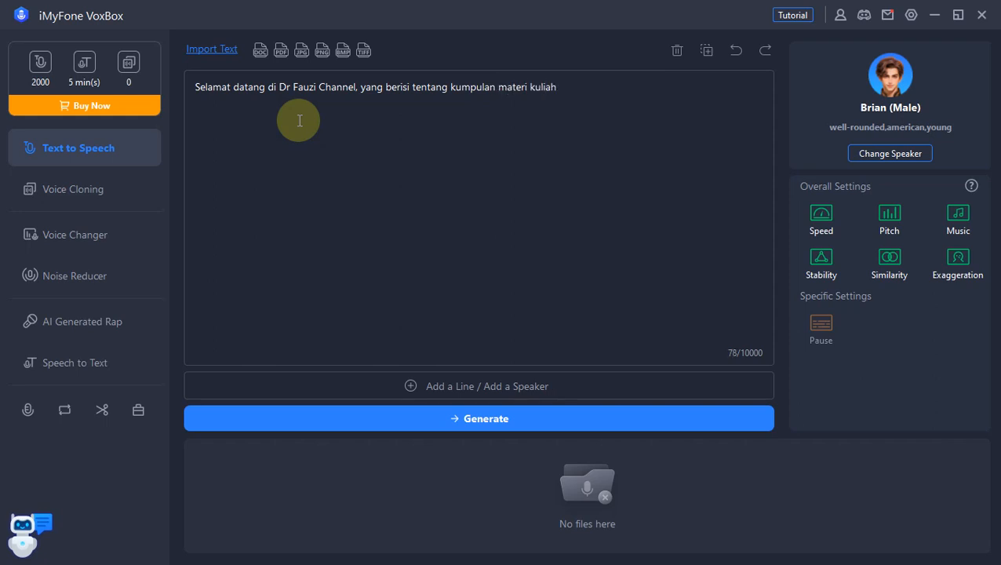
pyautogui.write(', tutorial, wisata edukasi, dan lain-lain.')
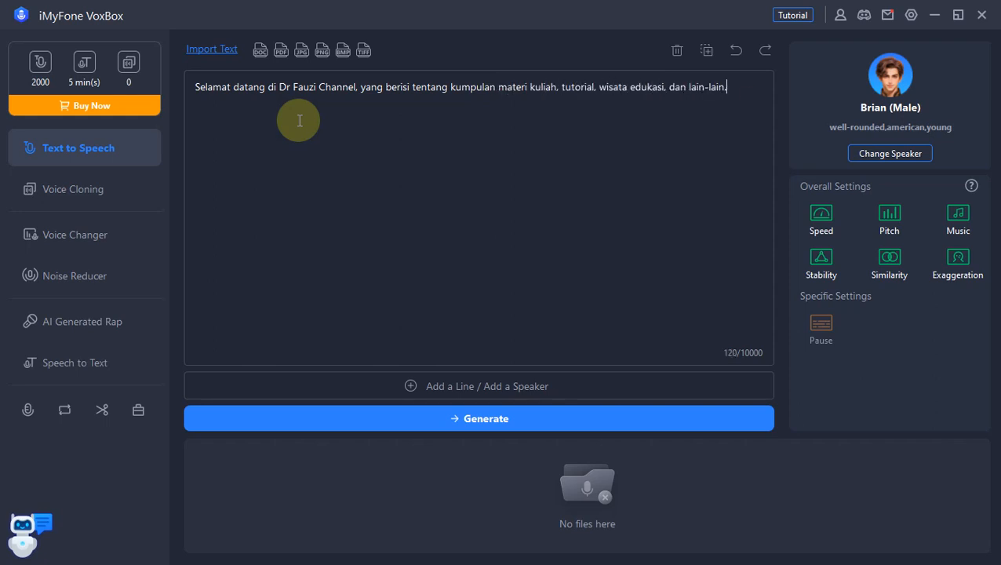
# Open the speaker selection and preview the English (US) voices Edward (Male) and Chloe (Tiktok Style)
pyautogui.click(879, 156)
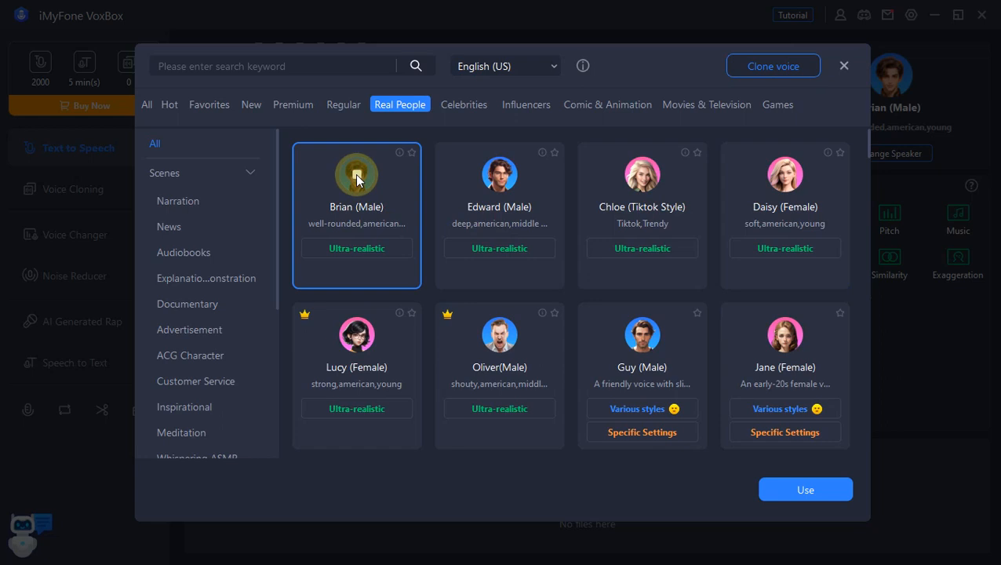
pyautogui.click(498, 180)
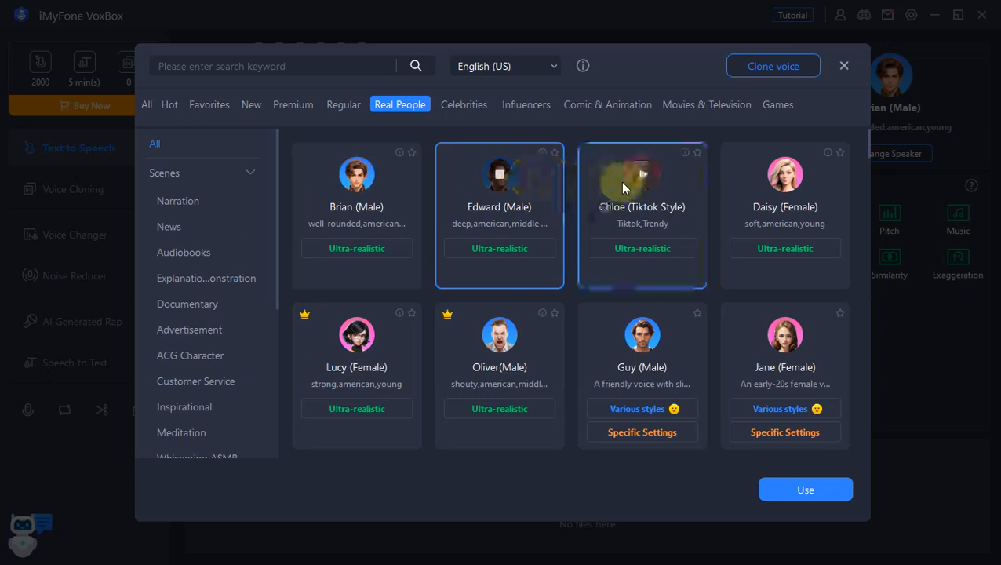
pyautogui.click(642, 176)
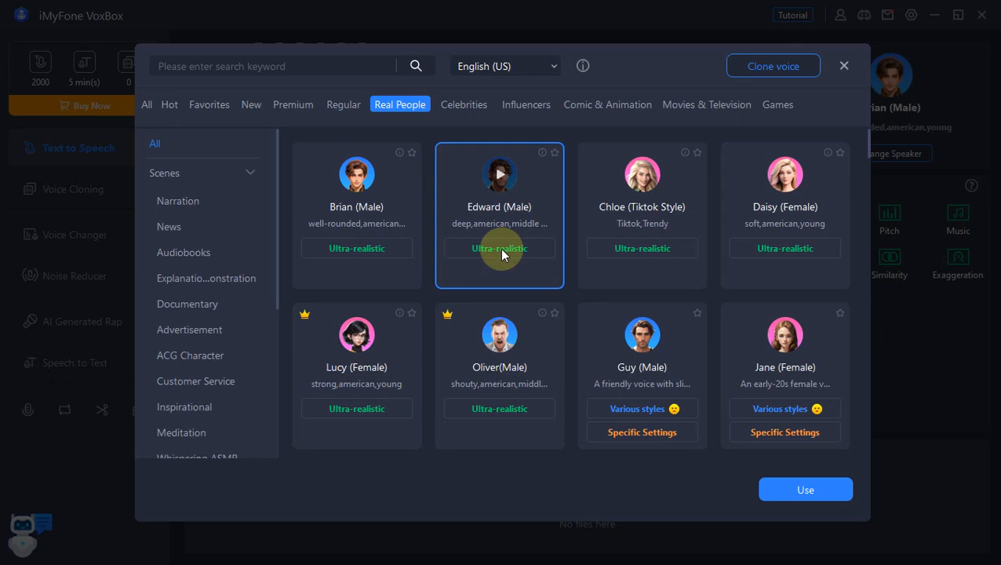
pyautogui.click(500, 179)
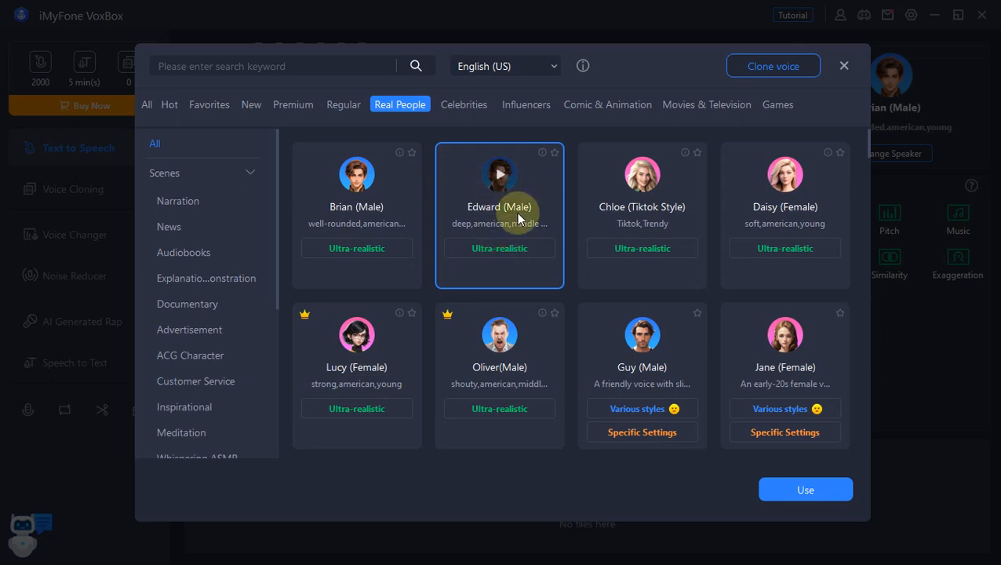
# Switch the voice language to Bahasa Indonesia and use Brian (Pria) as the speaker
pyautogui.click(551, 69)
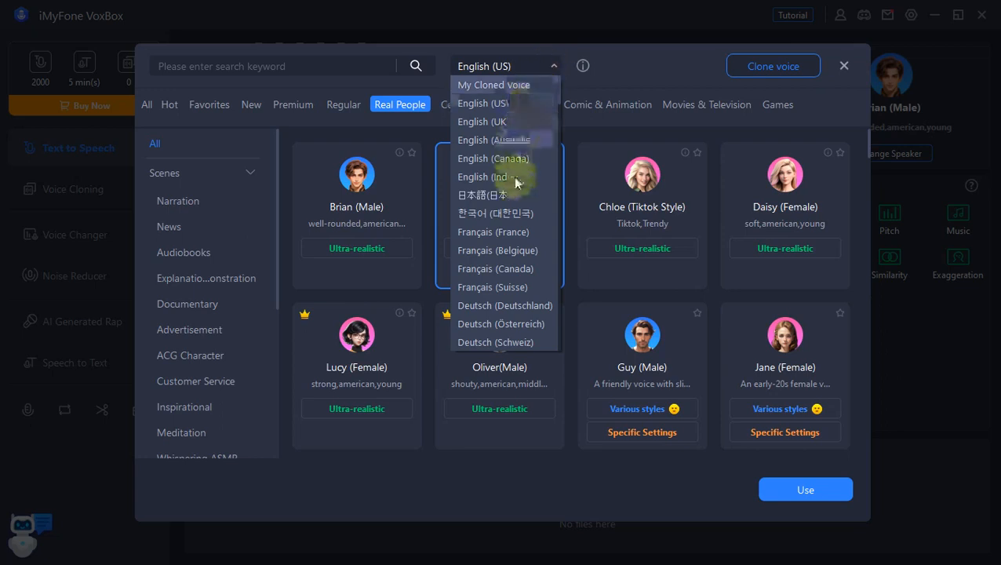
pyautogui.scroll(-6, 500, 294)
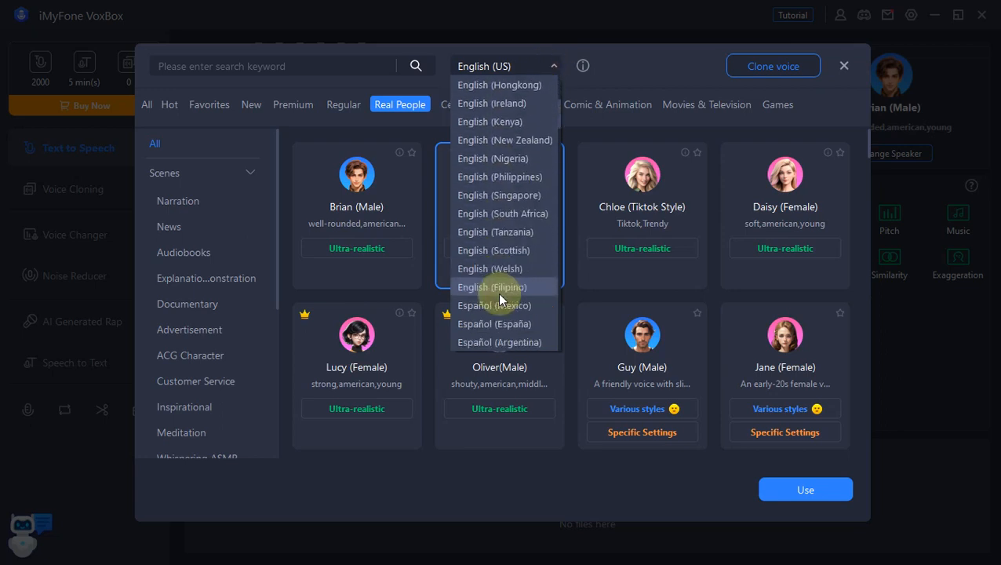
pyautogui.scroll(-15, 498, 298)
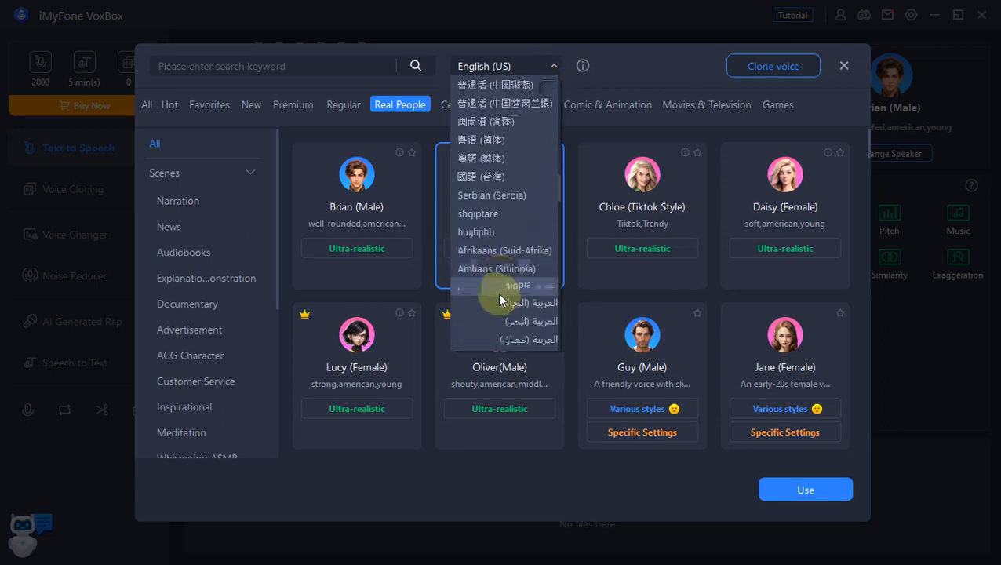
pyautogui.scroll(-15, 498, 299)
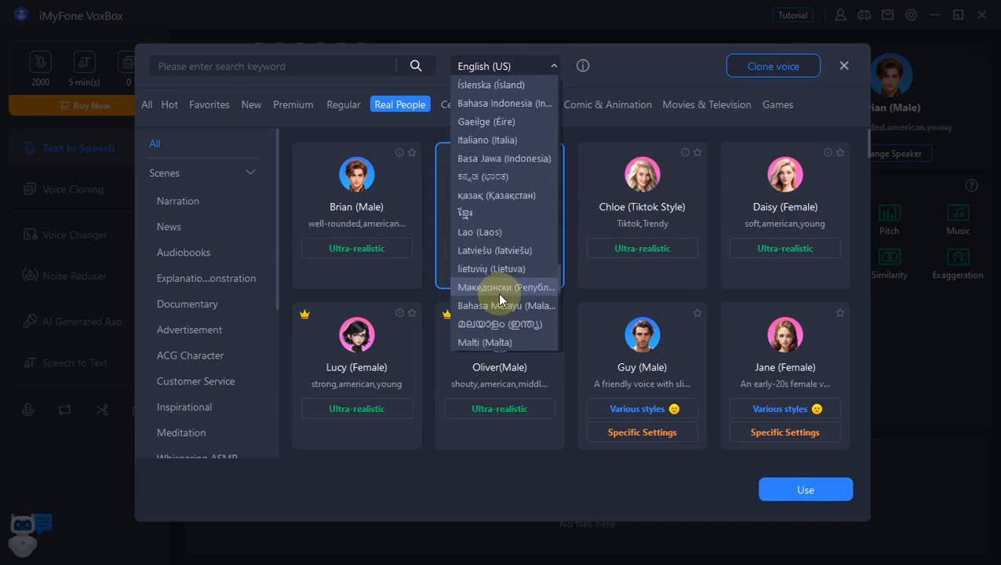
pyautogui.scroll(2, 497, 292)
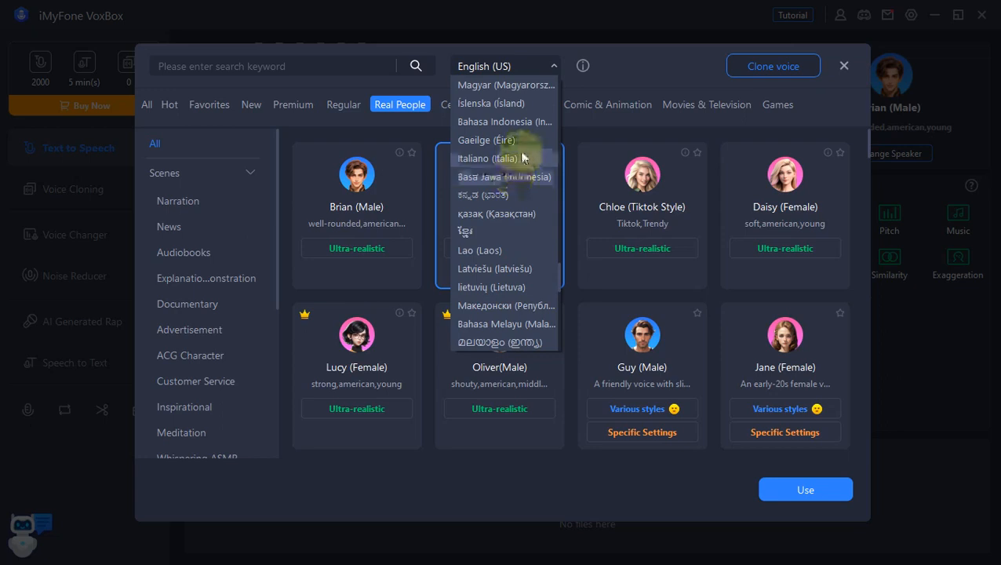
pyautogui.click(519, 119)
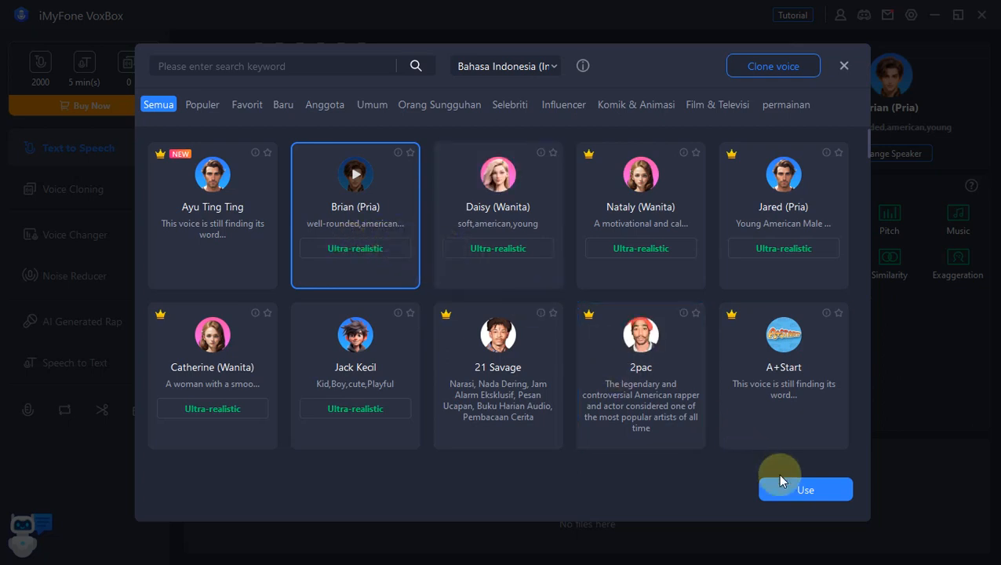
pyautogui.click(803, 489)
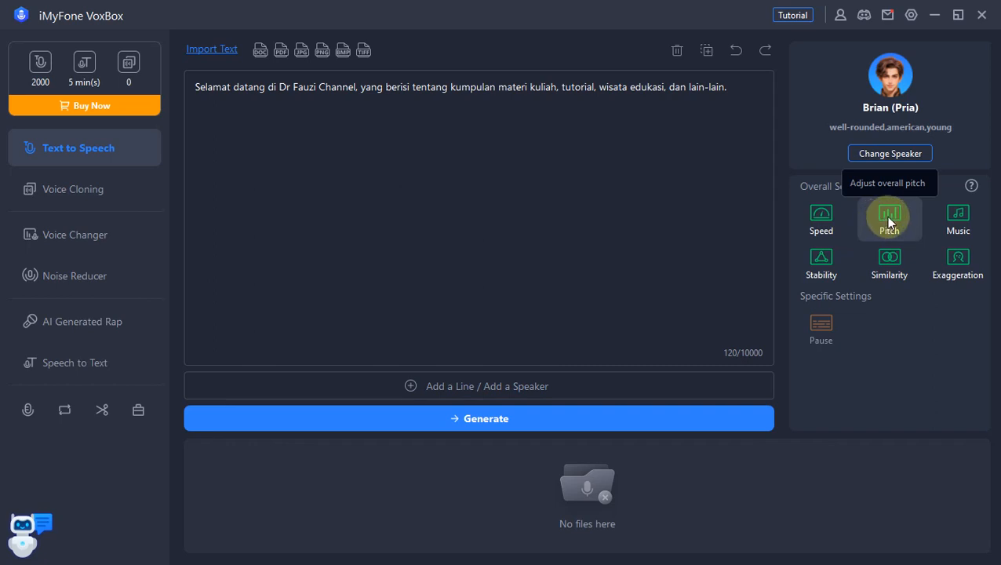
# Check the overall speed setting for the speech
pyautogui.click(821, 218)
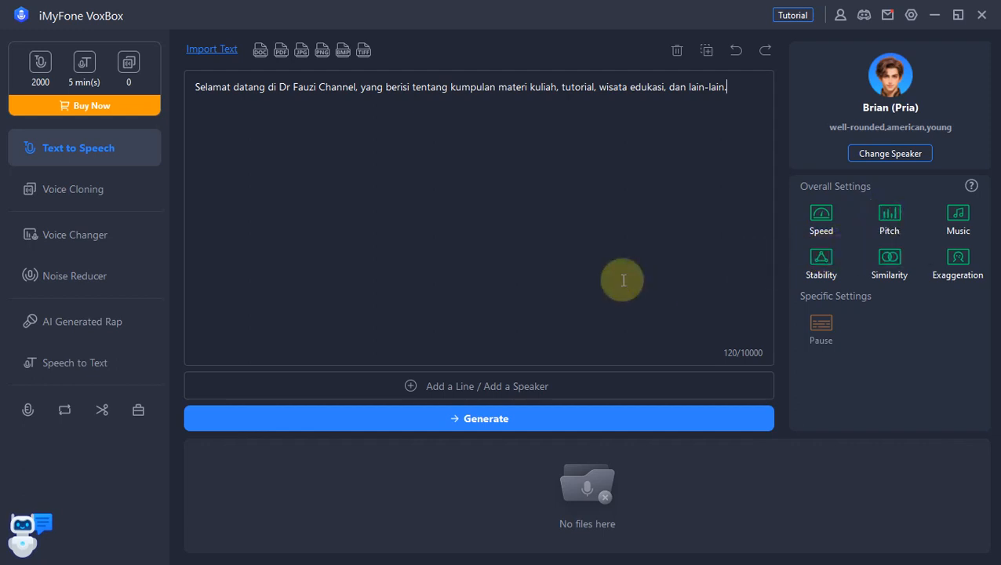
# Generate the speech audio with Brian (Pria) and export it as an MP3 file to the Desktop folder
pyautogui.click(494, 420)
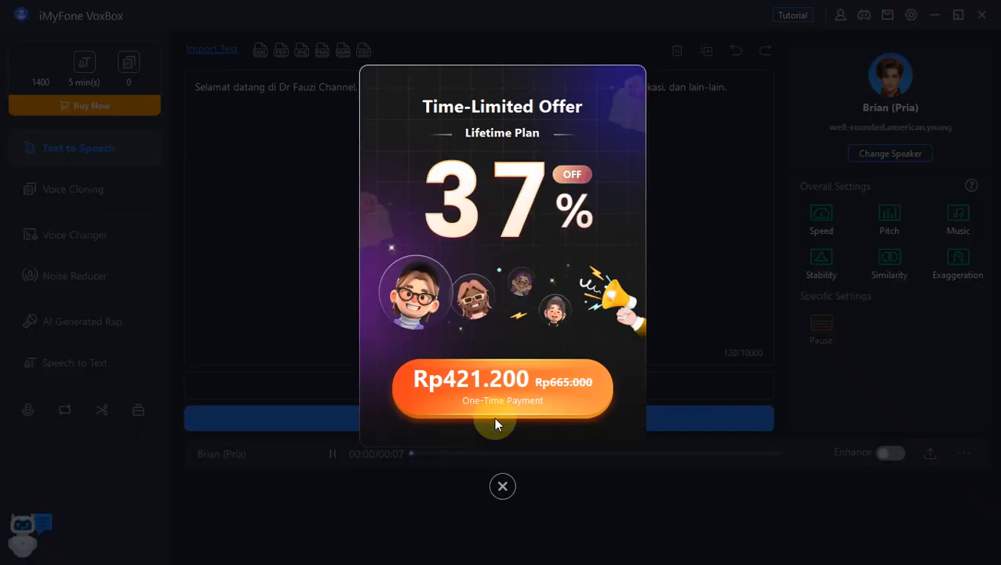
pyautogui.click(503, 483)
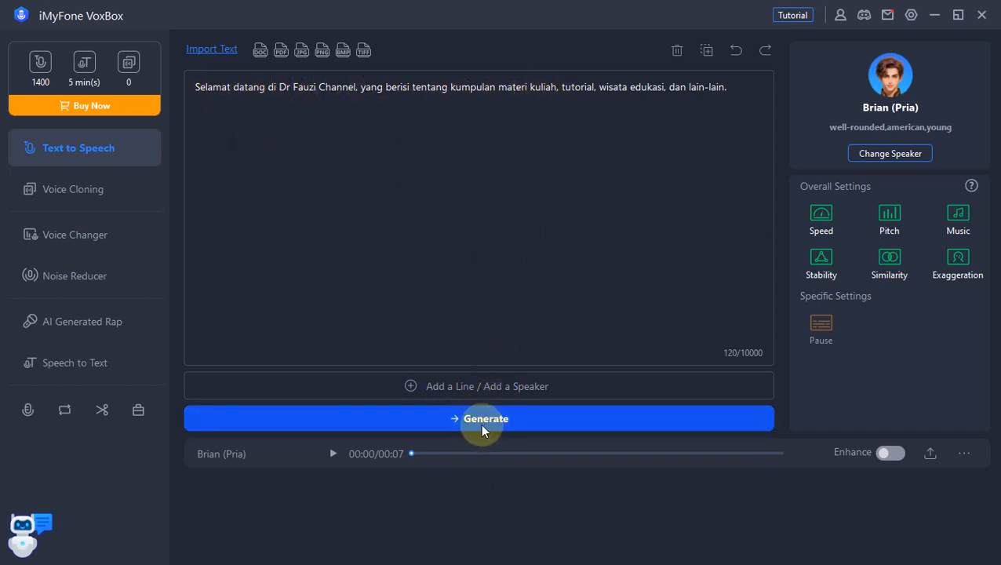
pyautogui.click(930, 454)
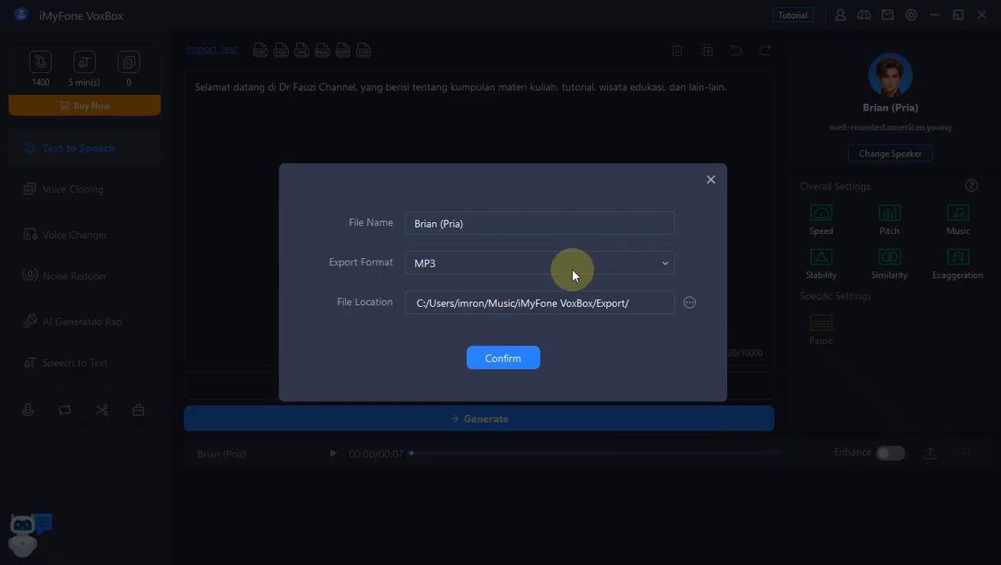
pyautogui.click(469, 263)
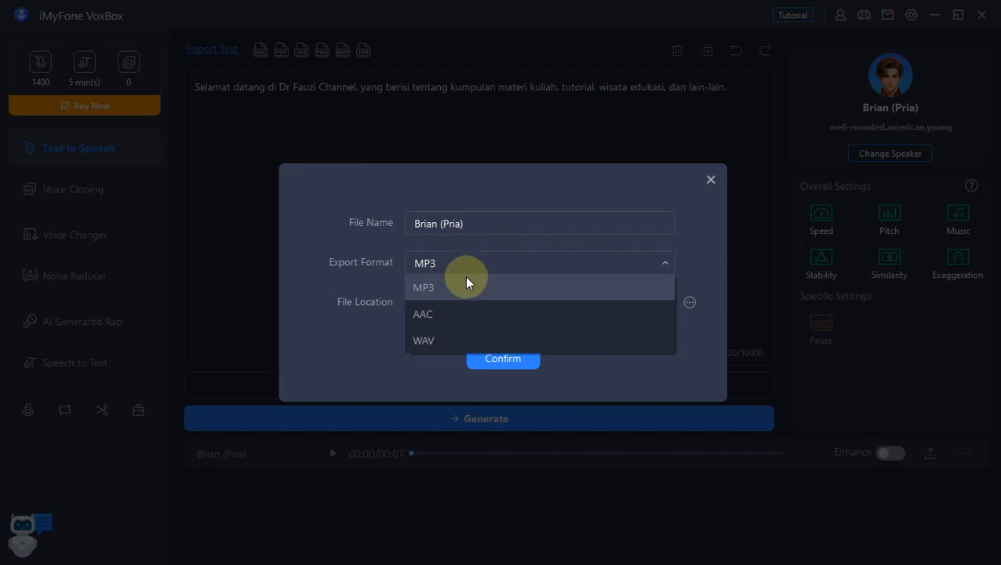
pyautogui.click(464, 290)
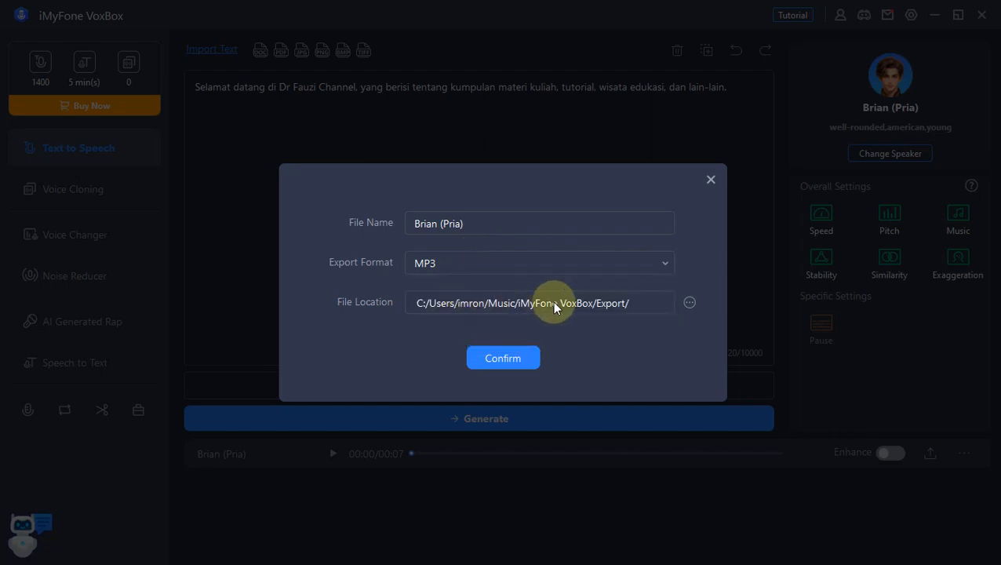
pyautogui.click(688, 302)
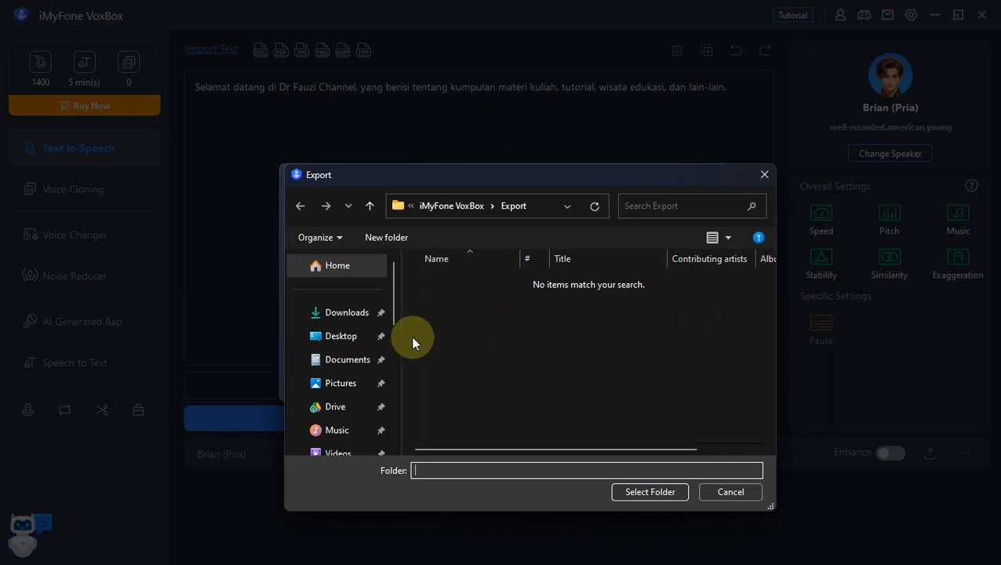
pyautogui.click(337, 342)
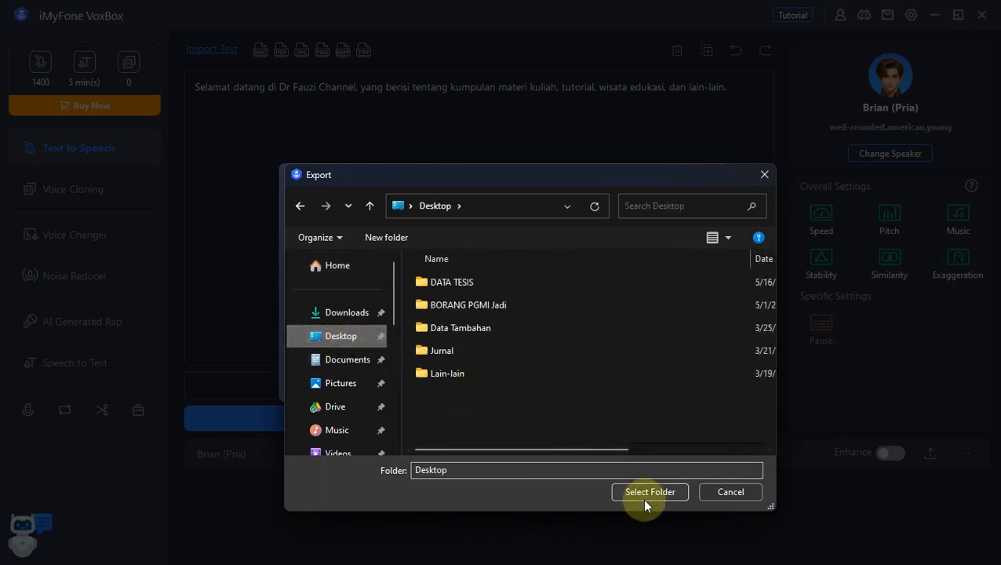
pyautogui.click(663, 494)
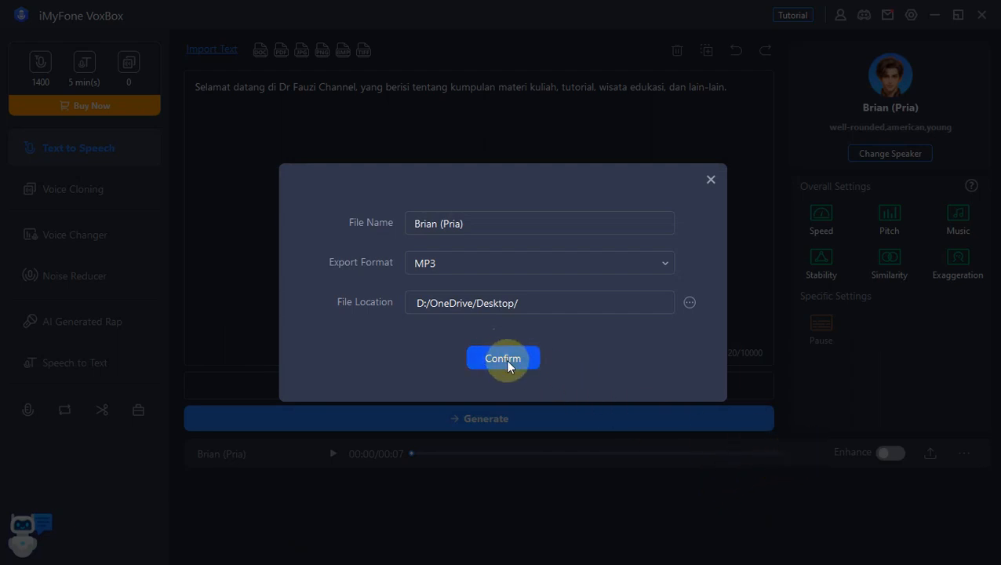
pyautogui.click(504, 359)
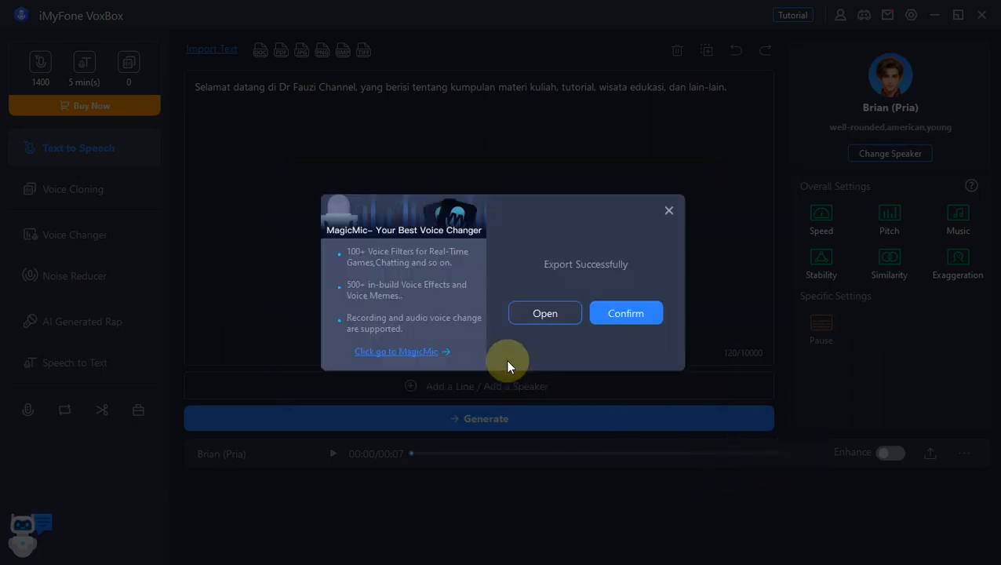
# Open the export folder and play the Brian (Pria) MP3 file
pyautogui.click(547, 315)
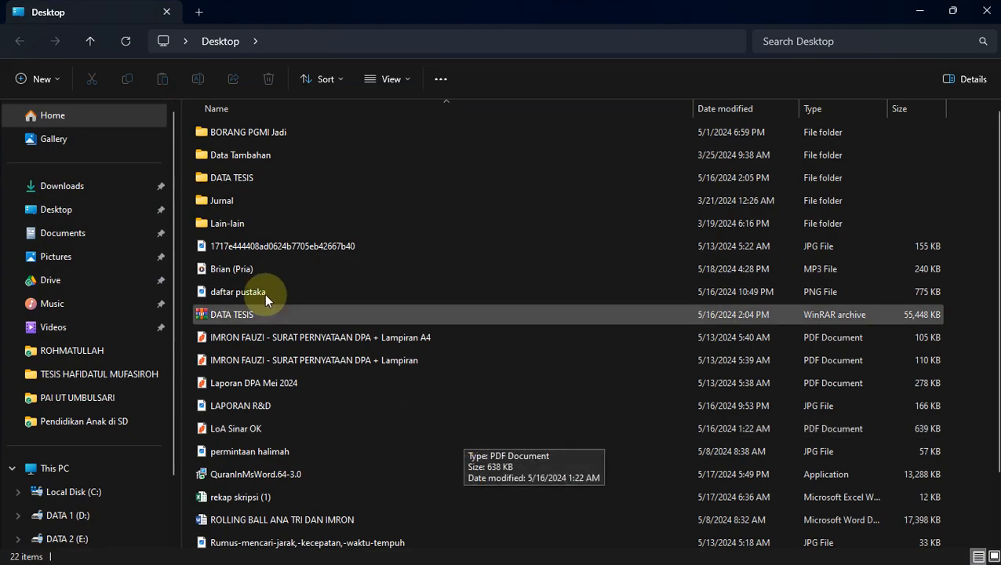
pyautogui.doubleClick(227, 271)
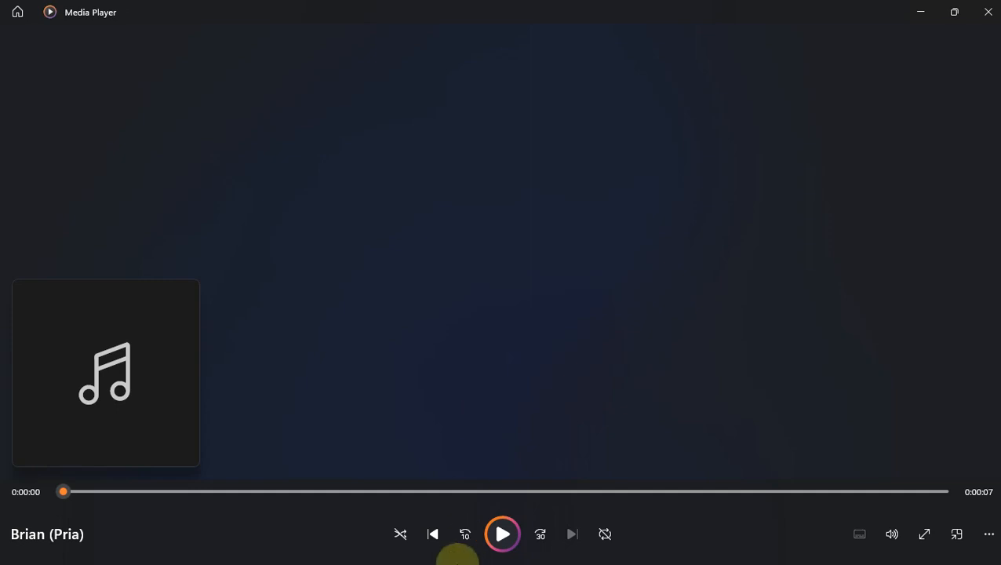
# Switch to Chrome, open hearling.com in a new tab and dismiss the page translation prompt
pyautogui.moveTo(543, 554)
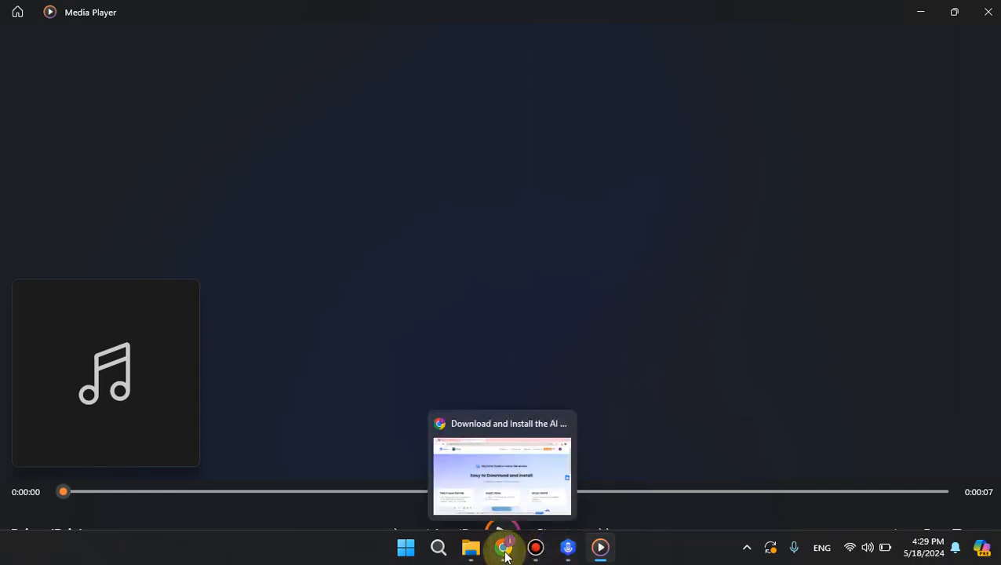
pyautogui.click(506, 552)
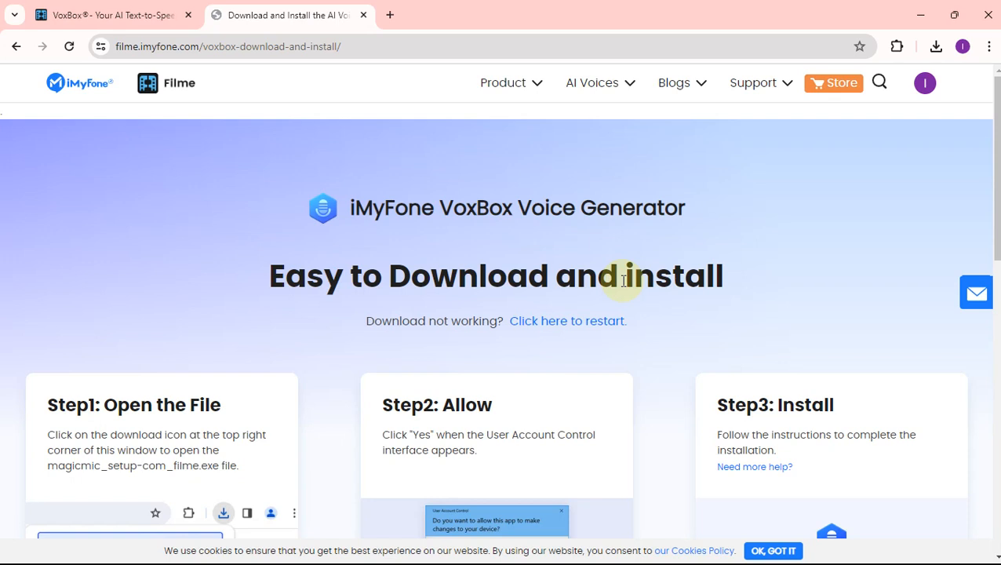
pyautogui.click(391, 17)
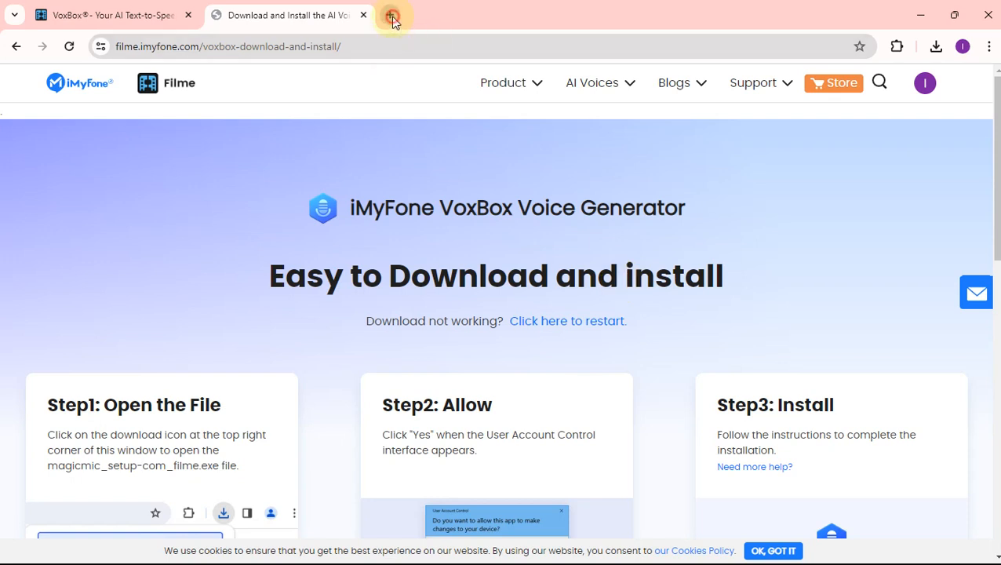
pyautogui.click(391, 47)
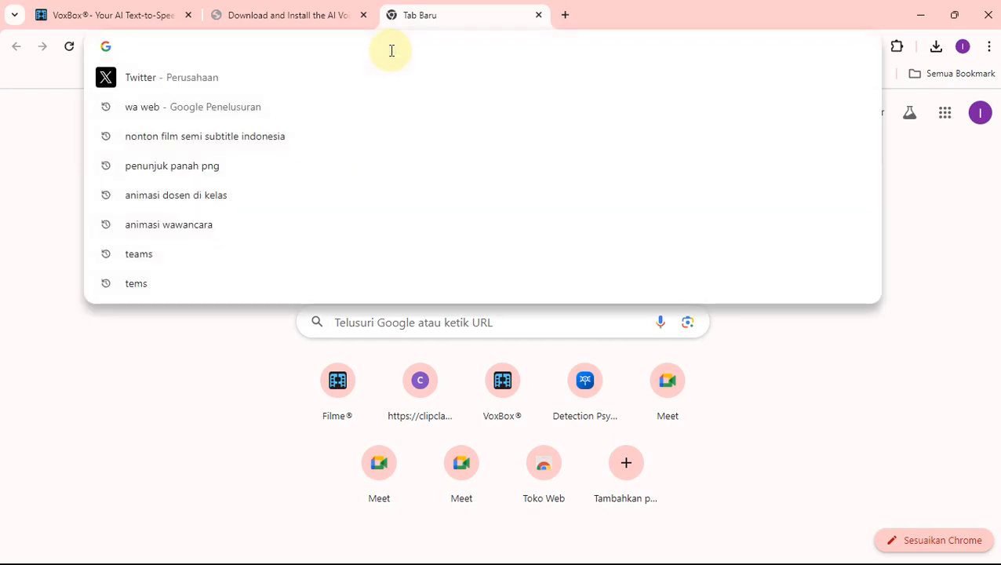
pyautogui.write('hearli')
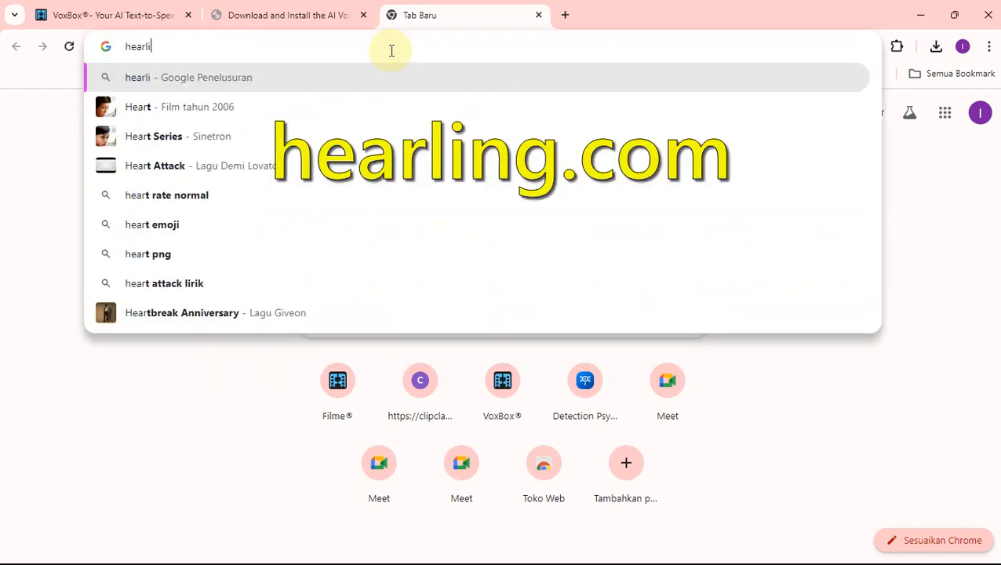
pyautogui.write('ng.com')
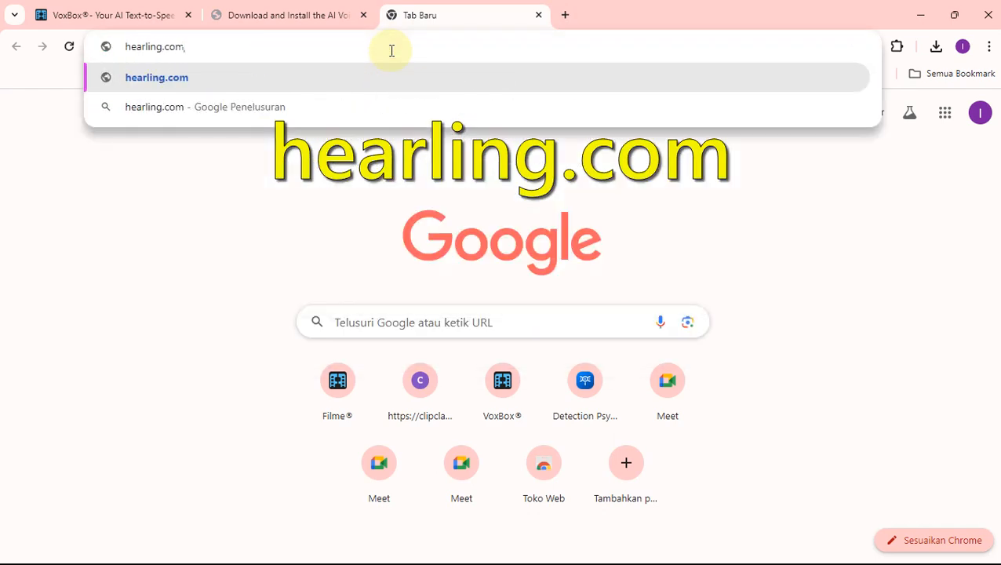
pyautogui.press('Return')
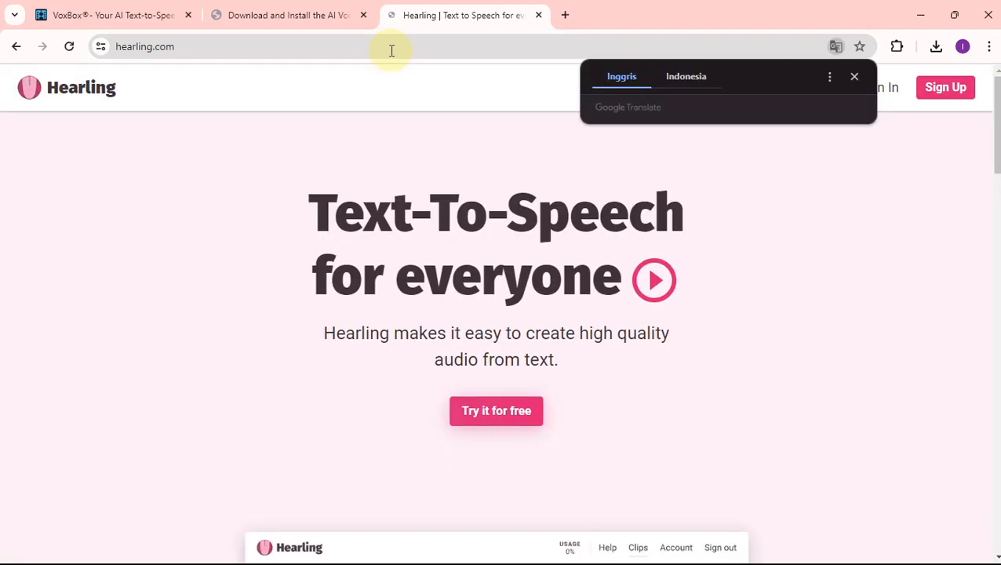
pyautogui.click(855, 75)
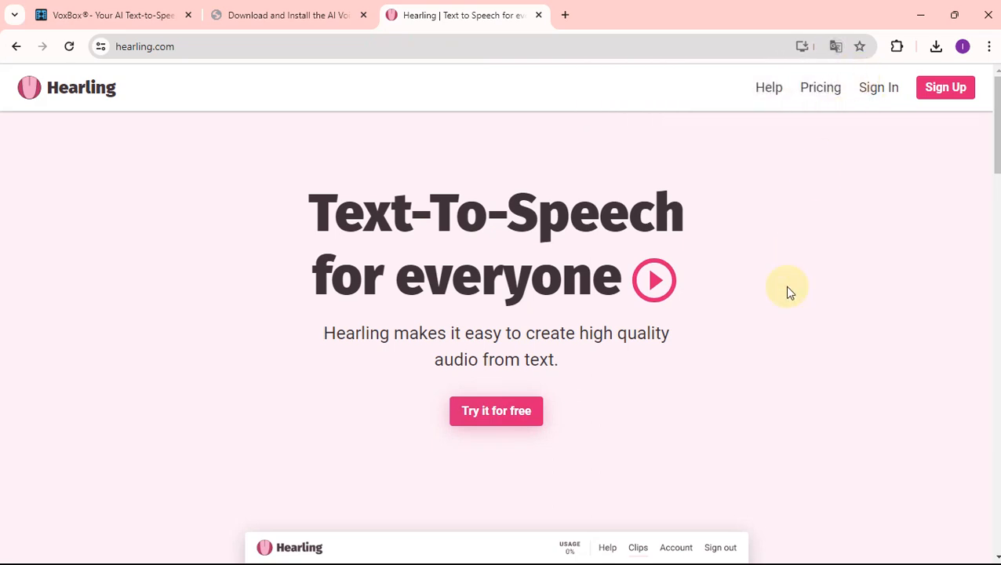
# Sign up for a Hearling account with the user's email address and an account password
pyautogui.scroll(-1, 786, 290)
pyautogui.scroll(1, 785, 291)
pyautogui.click(932, 93)
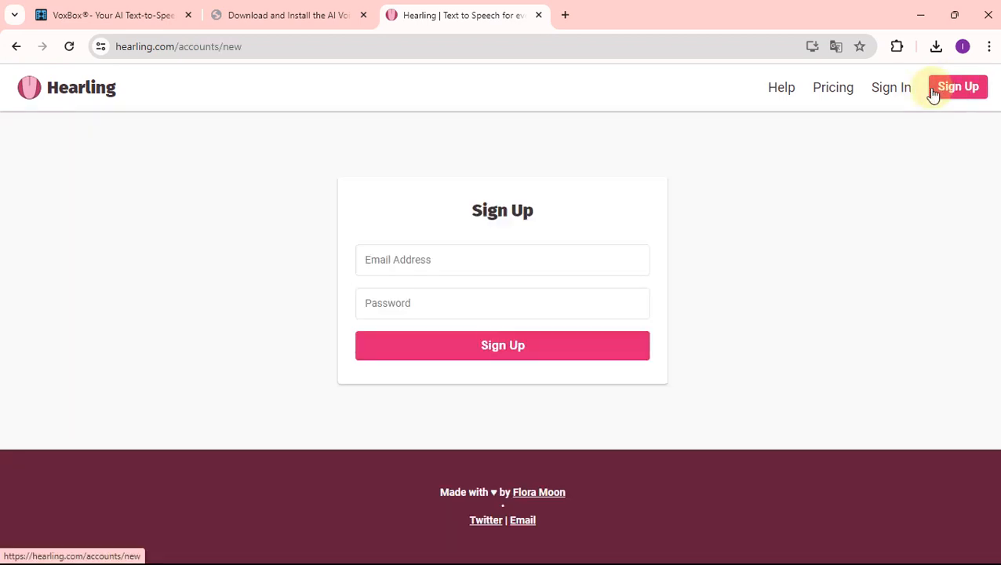
pyautogui.click(452, 269)
pyautogui.click(477, 297)
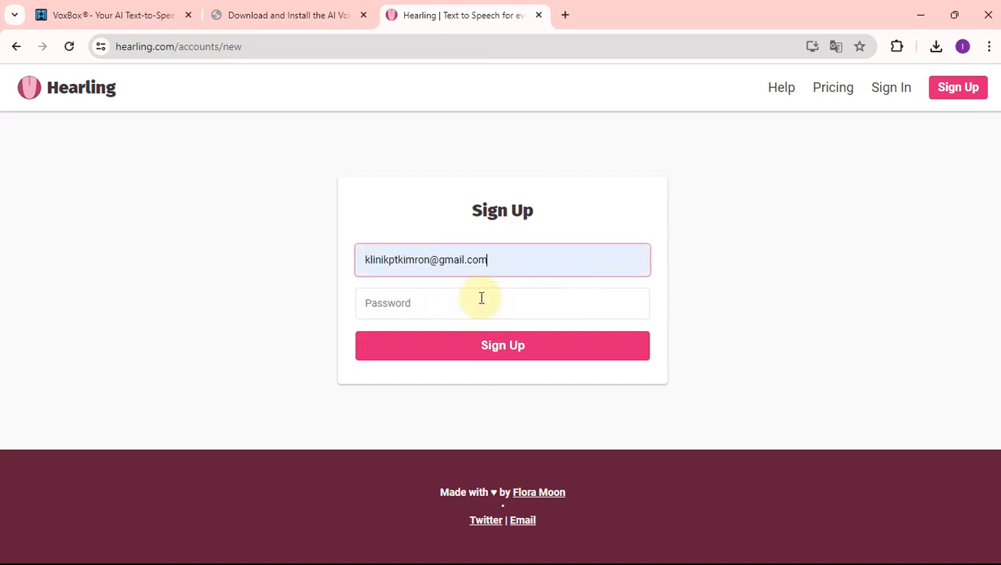
pyautogui.click(482, 298)
pyautogui.write('********')
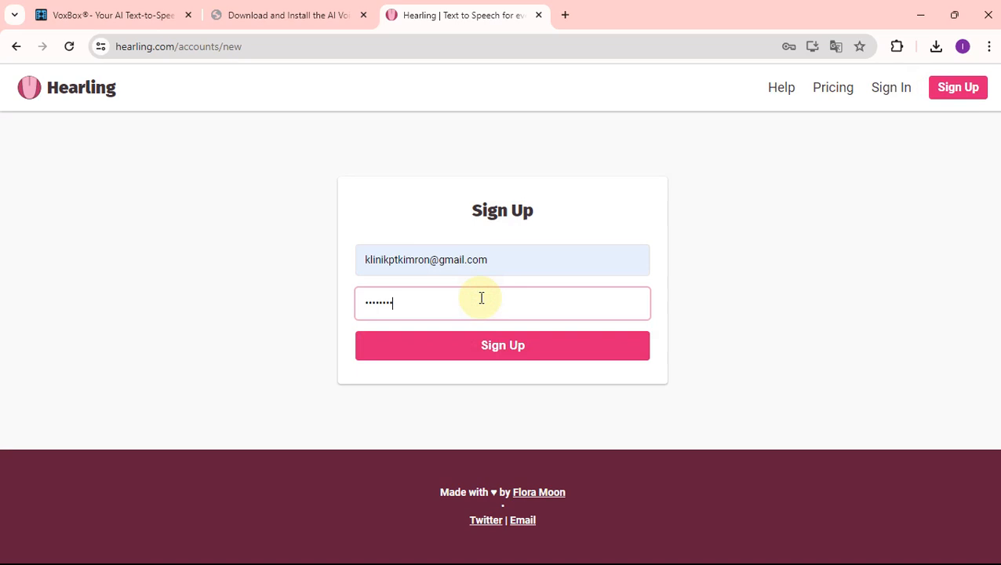
pyautogui.press('Return')
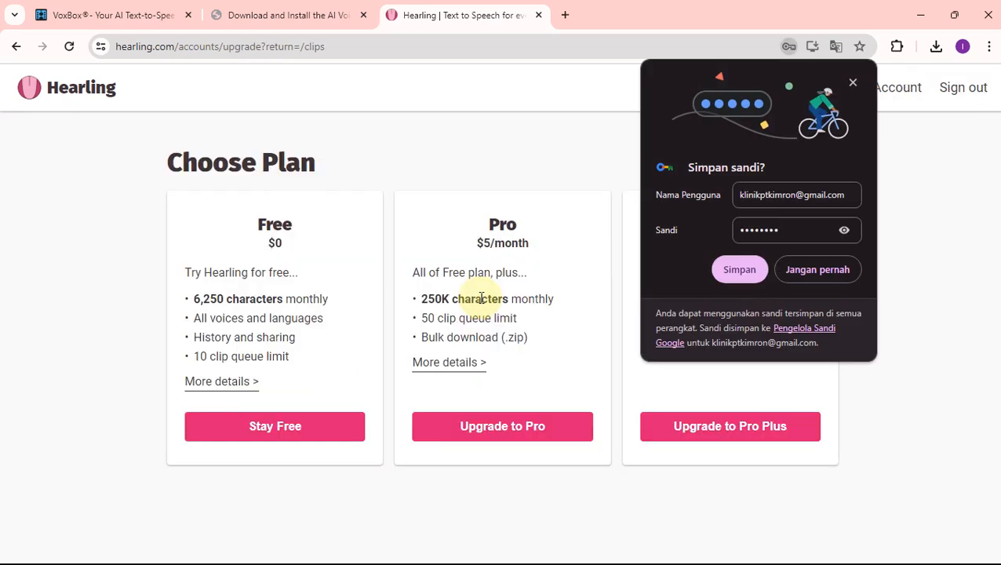
# Save the new login in the browser's password manager and stay on Hearling's Free plan
pyautogui.click(739, 274)
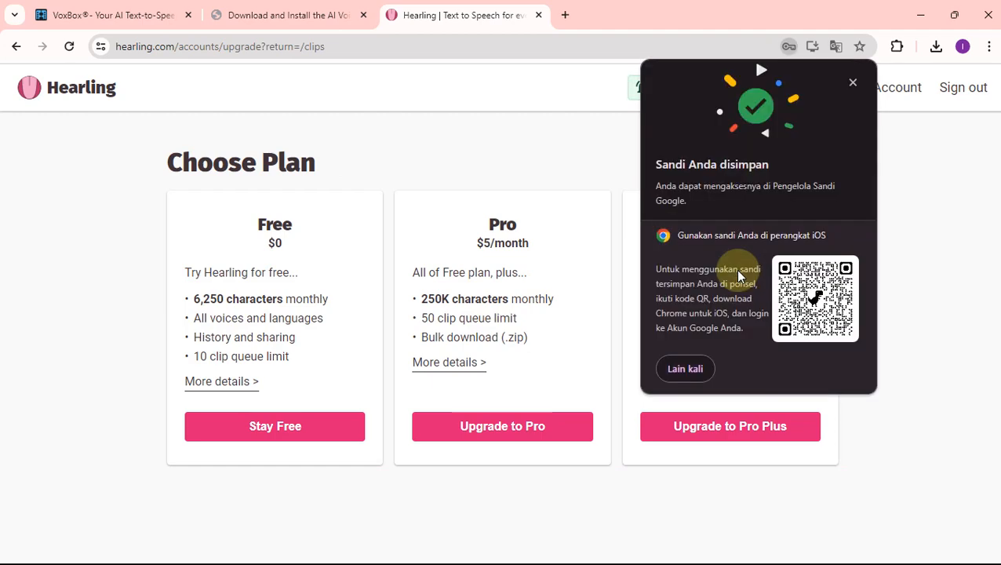
pyautogui.click(852, 83)
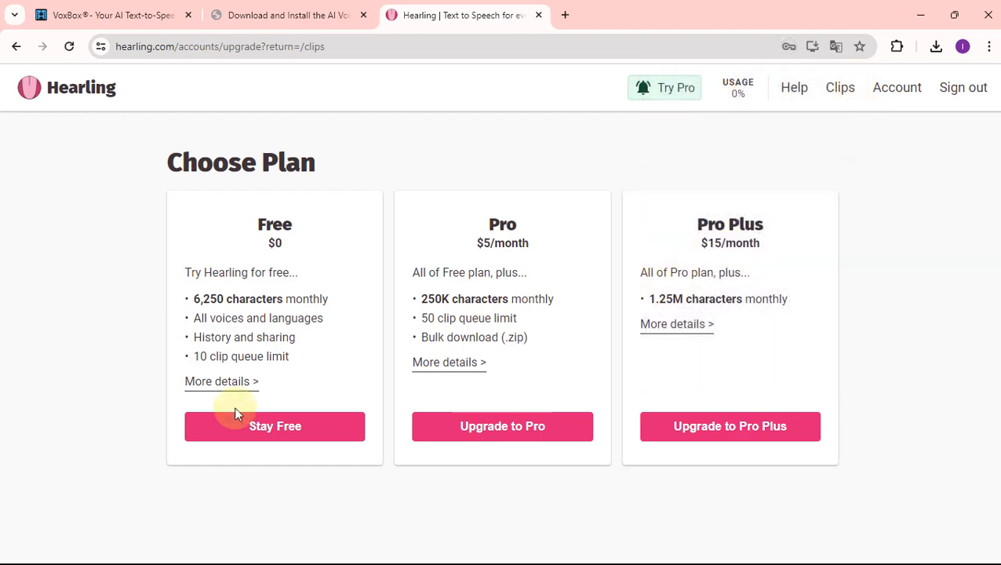
pyautogui.click(276, 424)
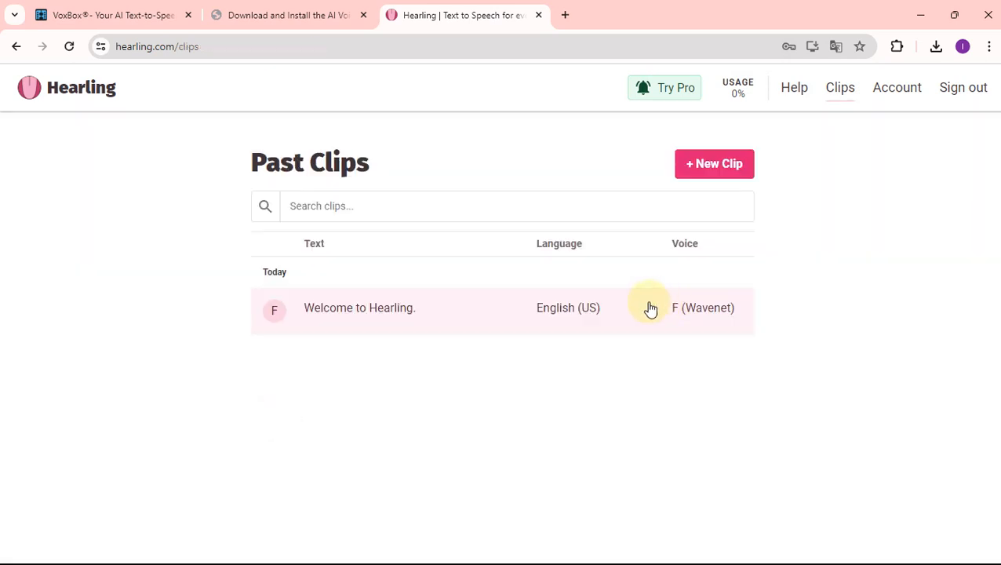
# Start a new clip and choose Indonesian as its voice language
pyautogui.click(710, 163)
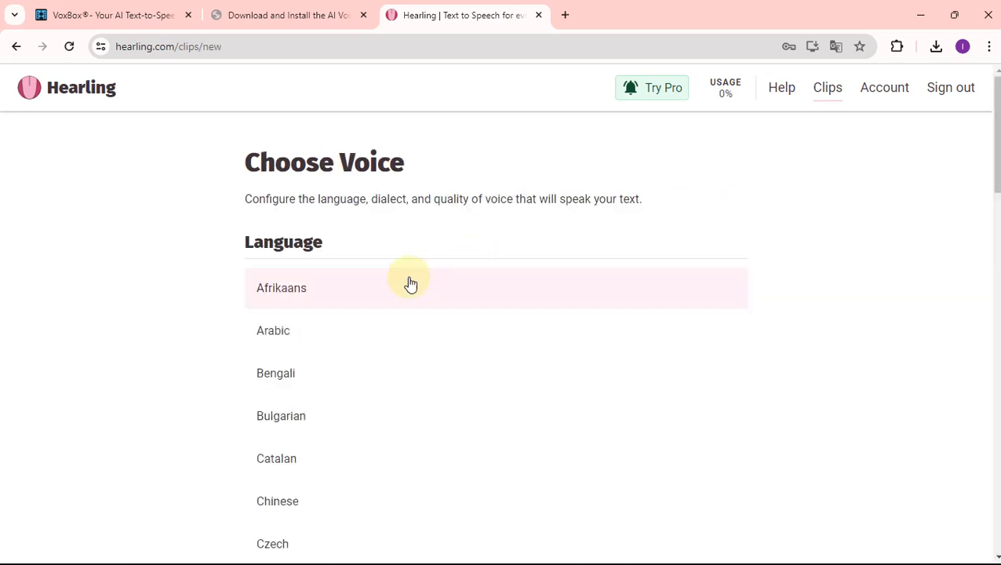
pyautogui.scroll(-6, 313, 463)
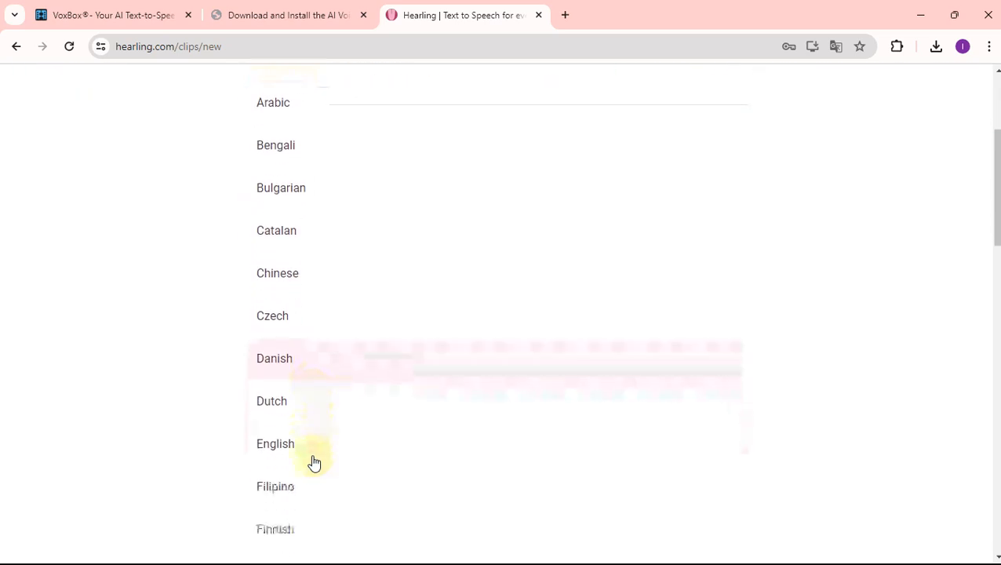
pyautogui.scroll(-2, 314, 463)
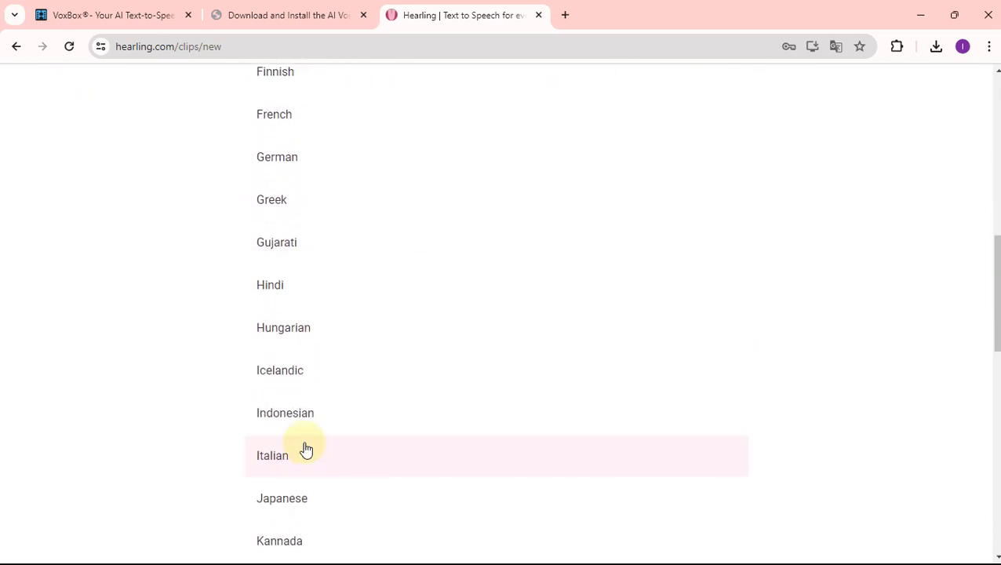
pyautogui.click(292, 413)
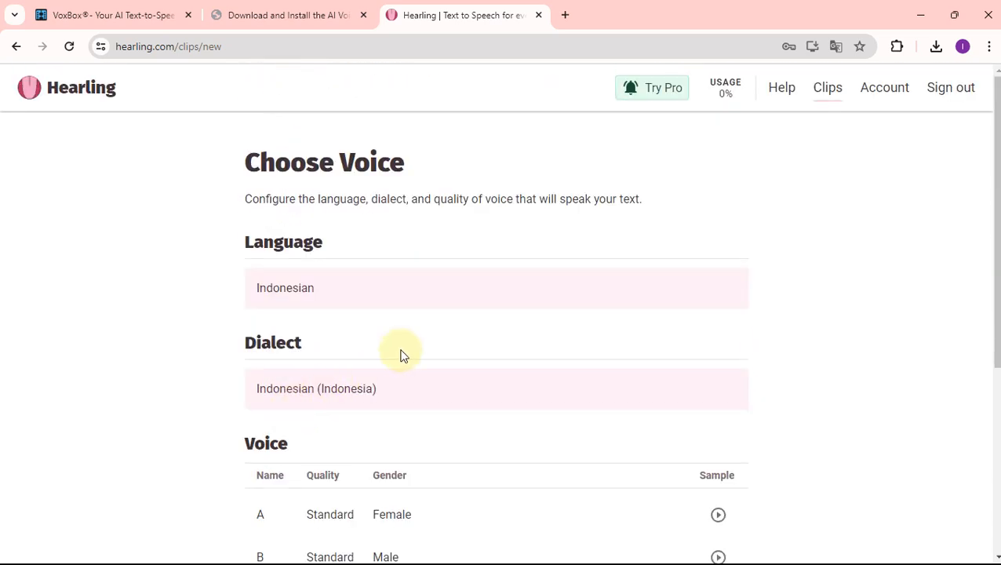
# Preview the samples of the Standard male Indonesian voices B and C, stopping sample B
pyautogui.scroll(-3, 400, 356)
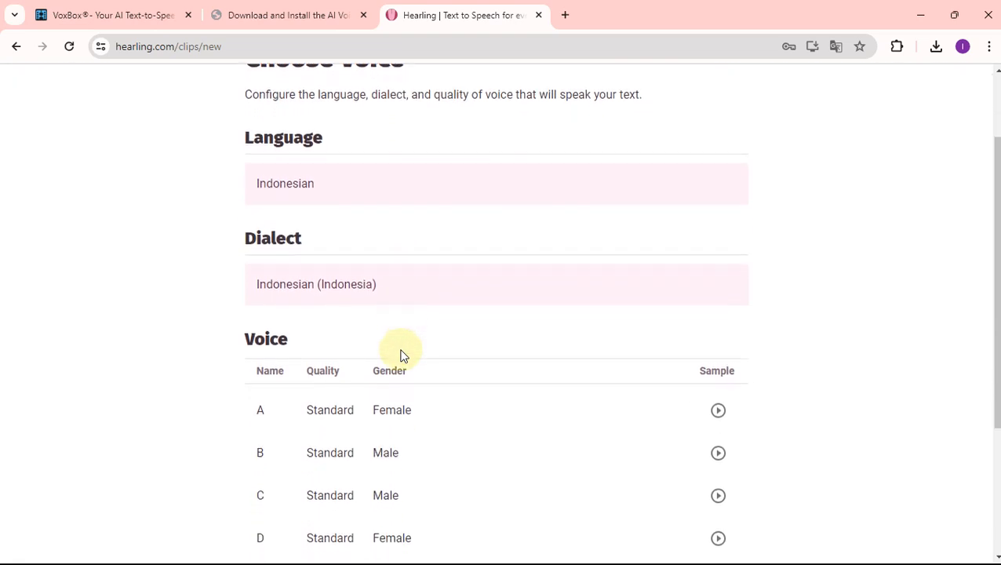
pyautogui.scroll(-2, 402, 356)
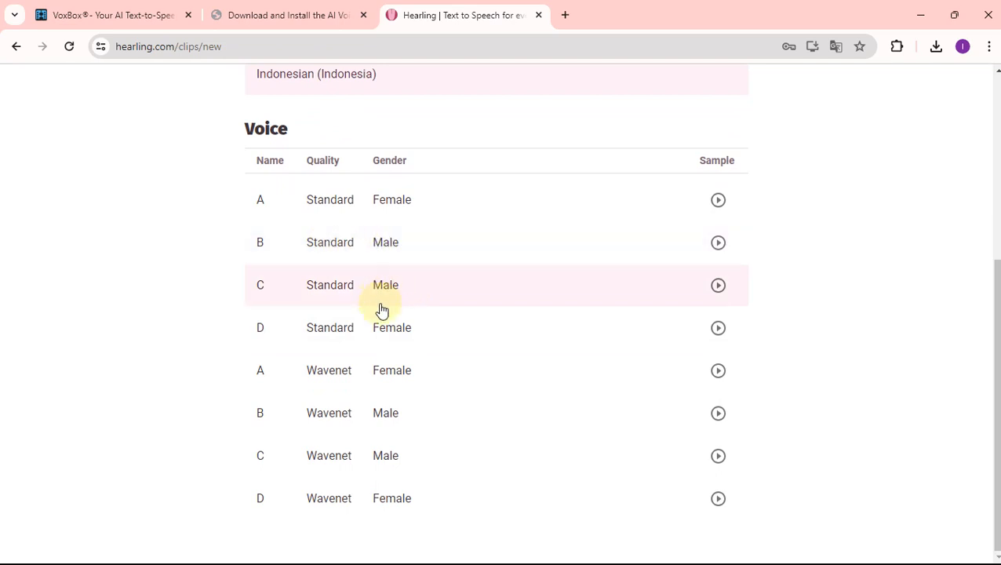
pyautogui.click(719, 243)
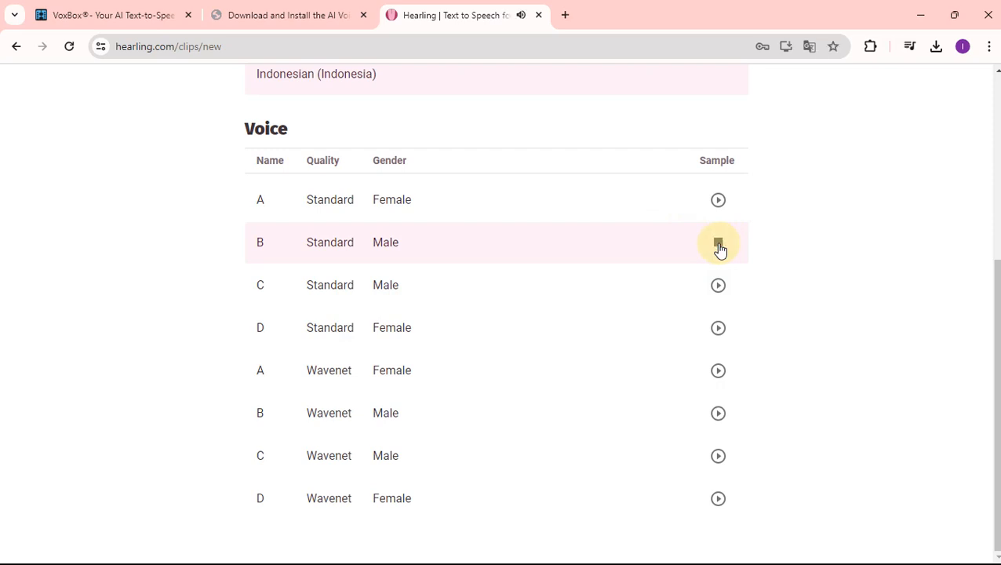
pyautogui.click(718, 287)
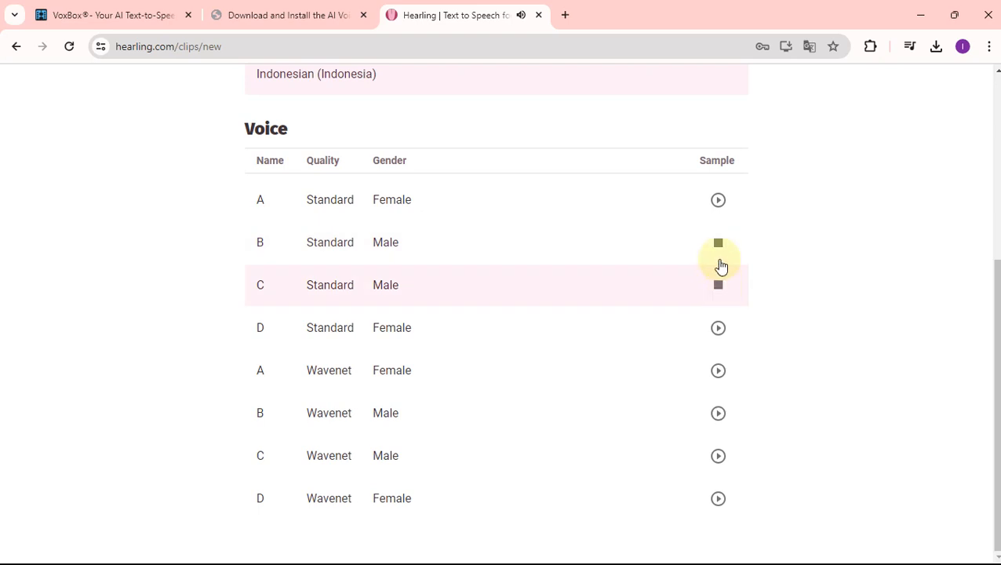
pyautogui.click(719, 245)
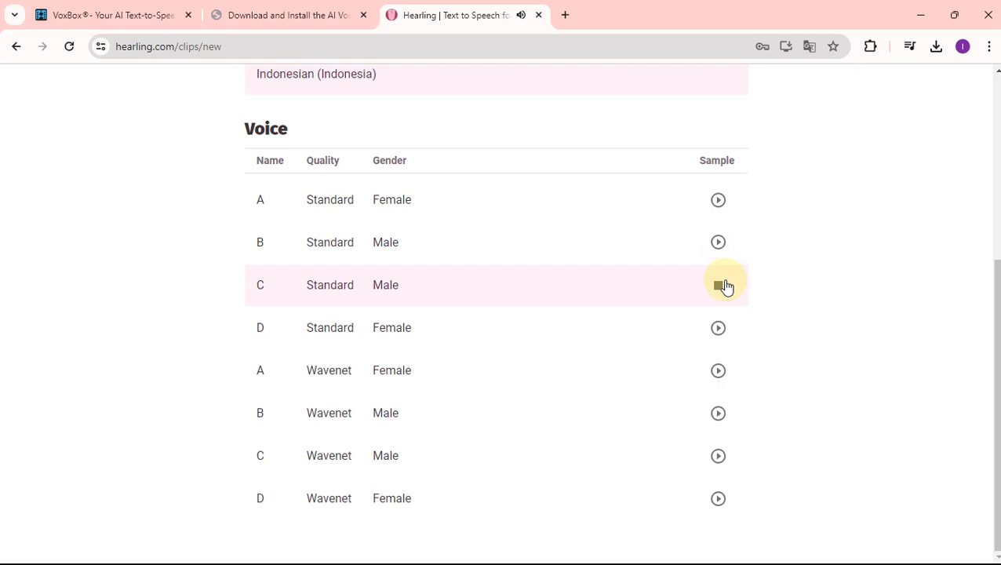
# Stop the Standard C sample and preview the samples of the Wavenet male voices B and C
pyautogui.click(719, 286)
pyautogui.click(719, 415)
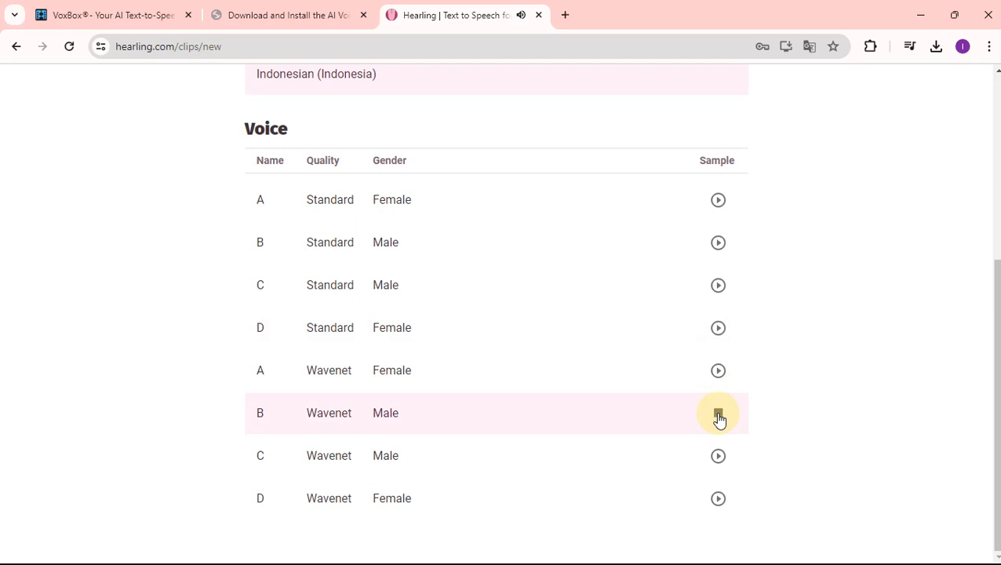
pyautogui.click(718, 461)
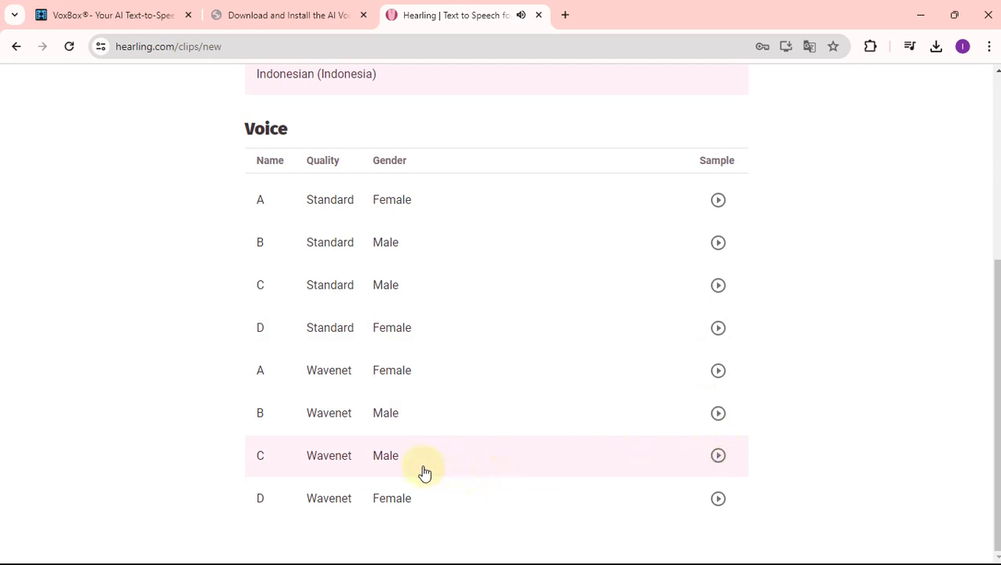
# Choose the Wavenet male voice C and synthesize a clip from the Indonesian "Selamat datang" channel welcome text
pyautogui.click(393, 460)
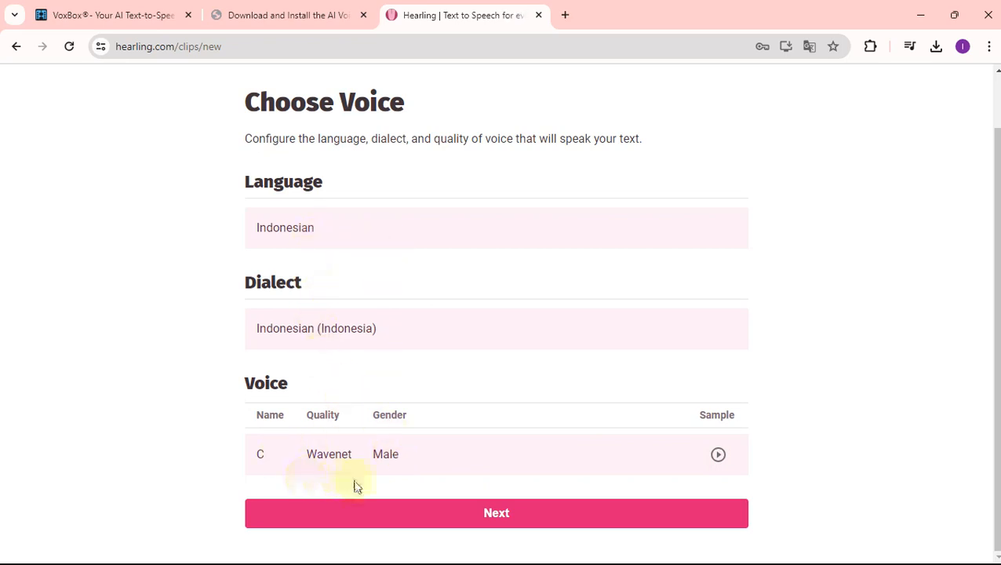
pyautogui.click(531, 515)
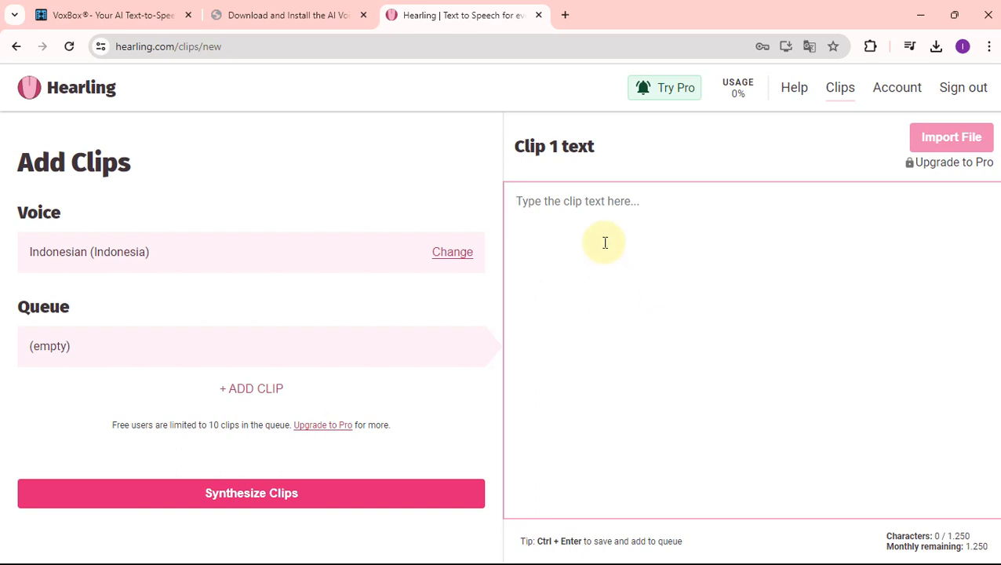
pyautogui.write('Selamat datang di Dr Fauzi Channel, yang berisi tentang kumpulan materi kuliah, tutorial, wisata edukasi, dan lain-lain.')
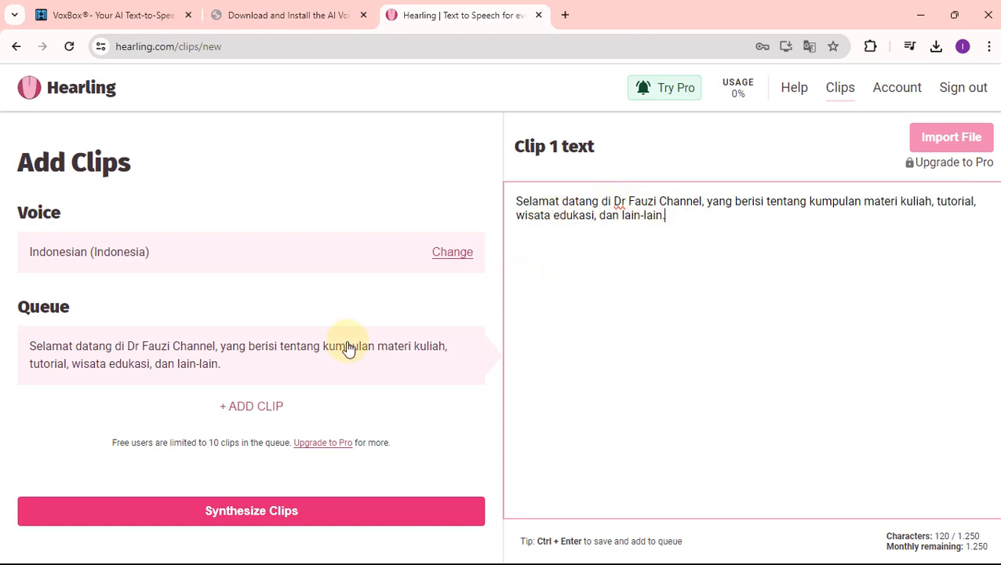
pyautogui.click(248, 510)
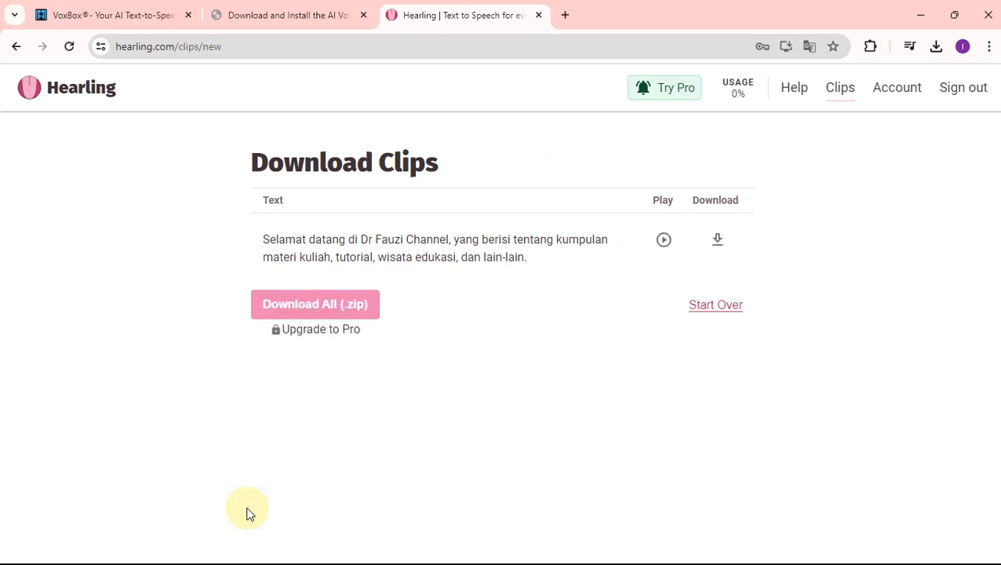
# Preview the synthesized welcome clip and download it, opening the downloaded MP3 file
pyautogui.click(663, 243)
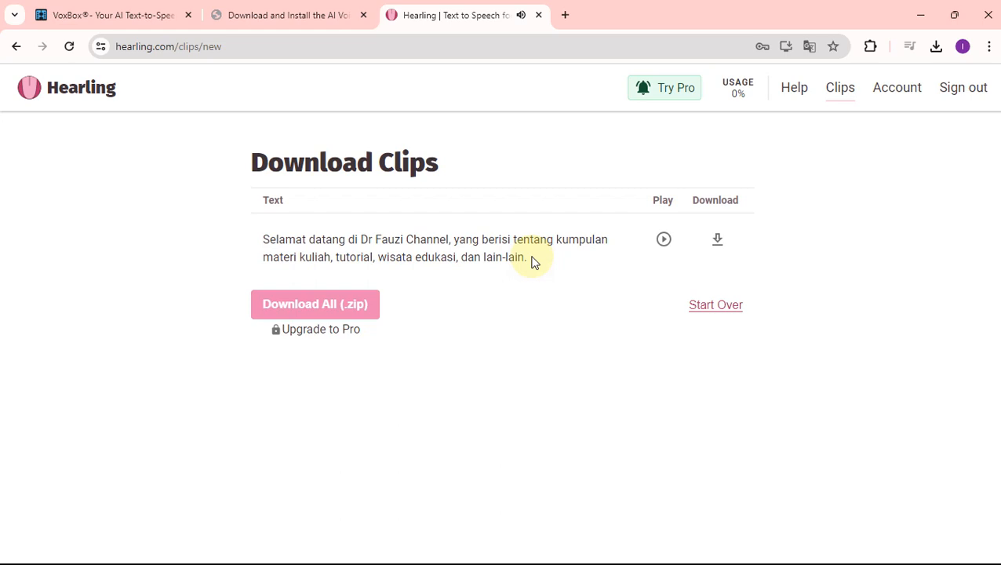
pyautogui.click(718, 239)
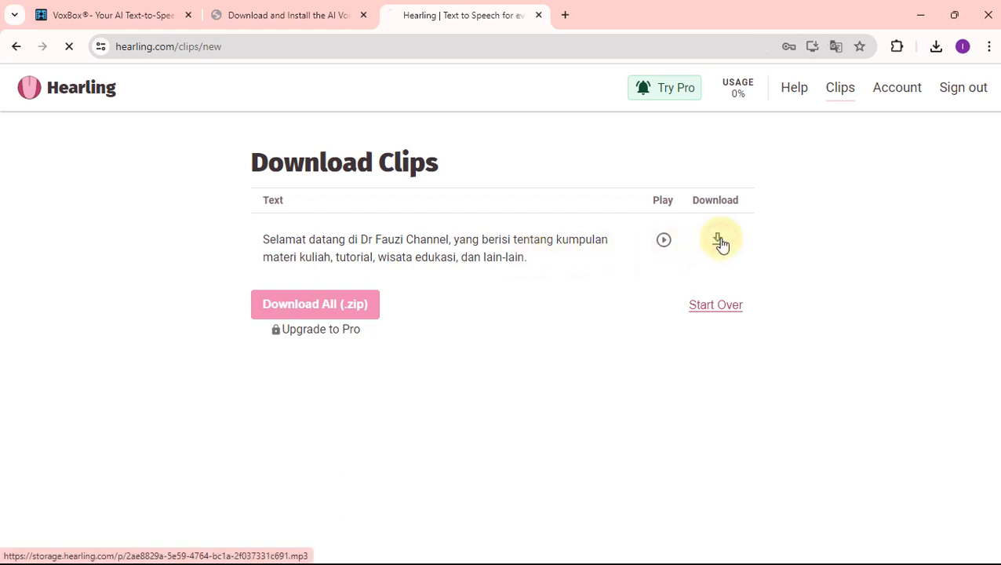
pyautogui.click(931, 50)
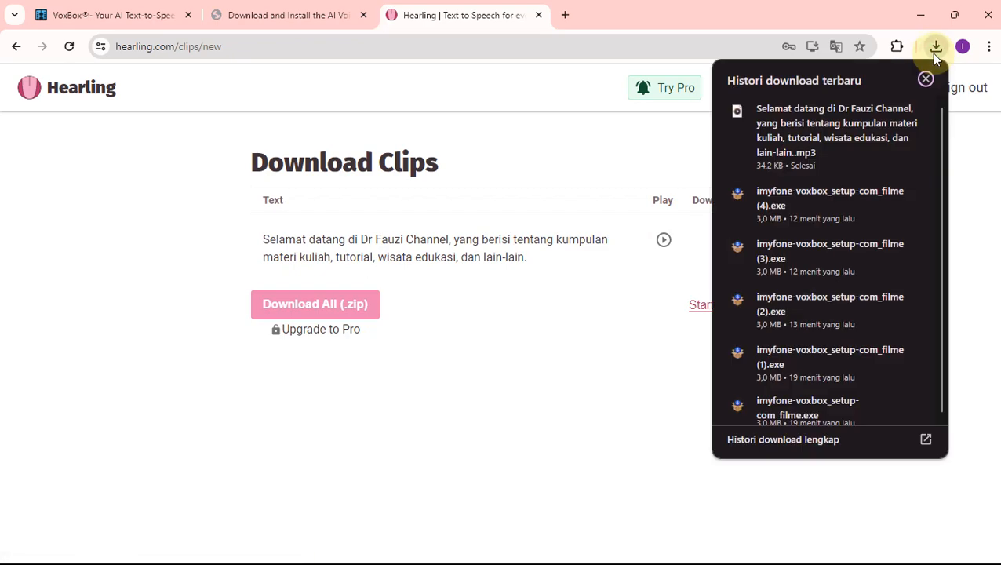
pyautogui.click(816, 117)
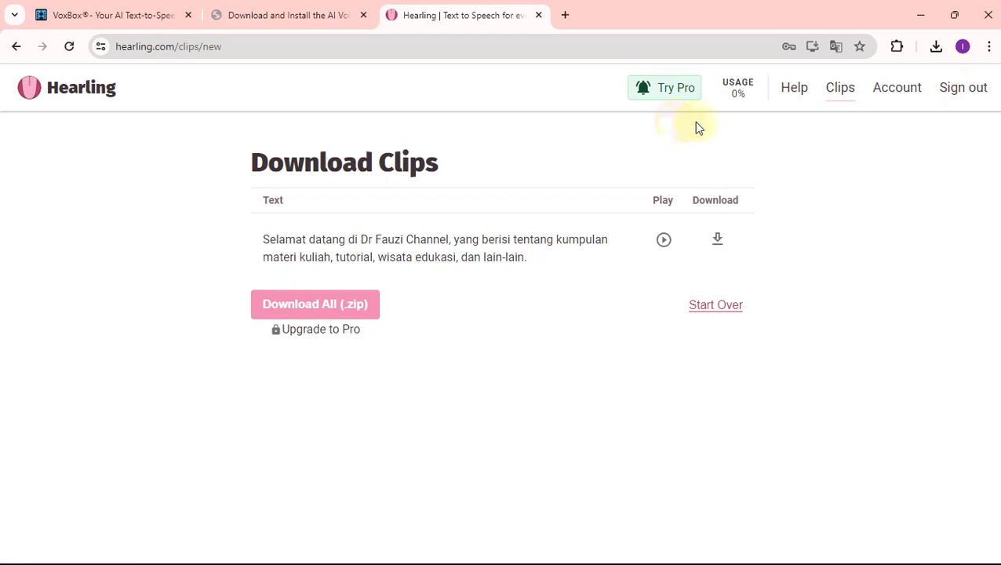
# Open ttsmaker.com in a new browser tab
pyautogui.click(564, 15)
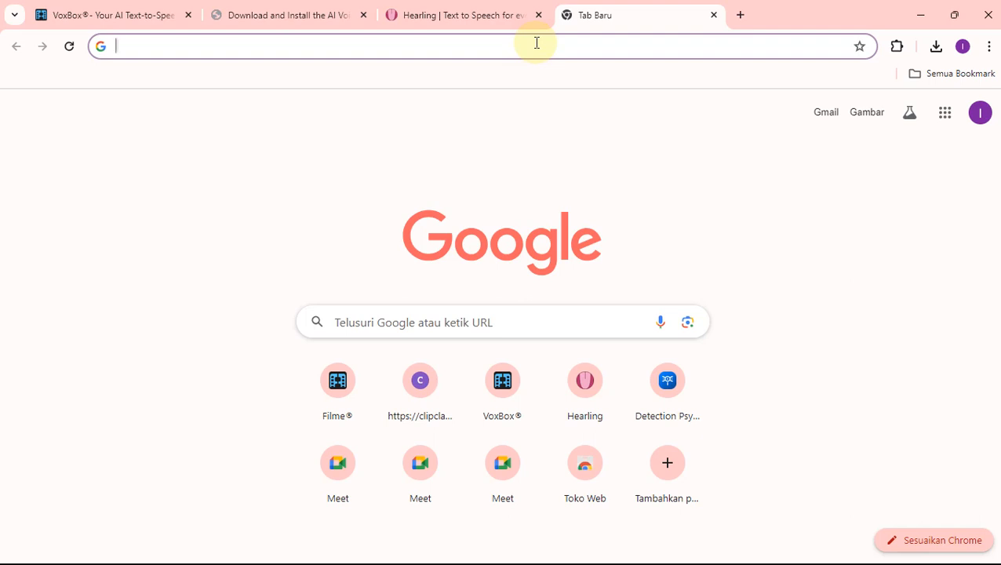
pyautogui.write('ttsmaker')
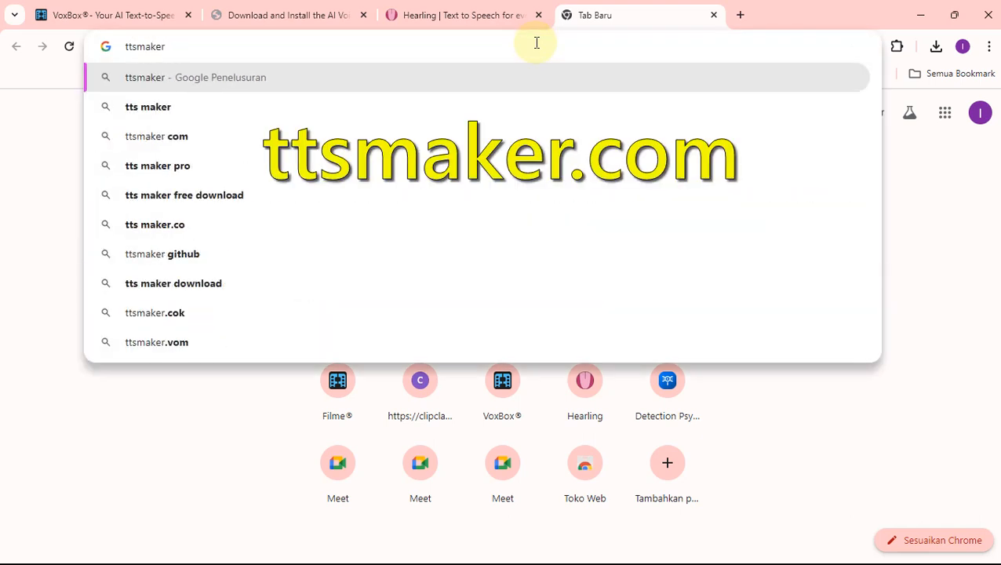
pyautogui.write('.com')
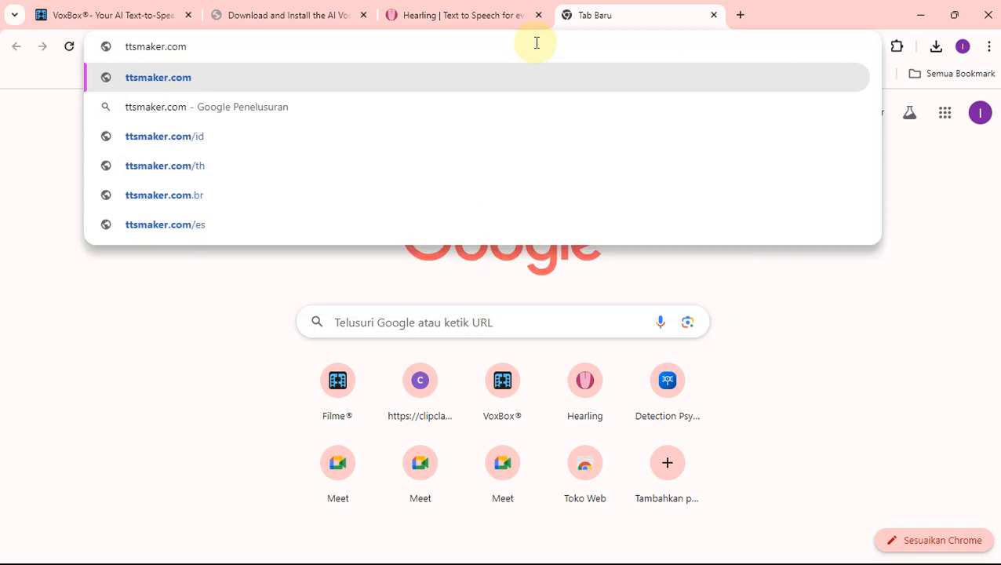
pyautogui.press('Return')
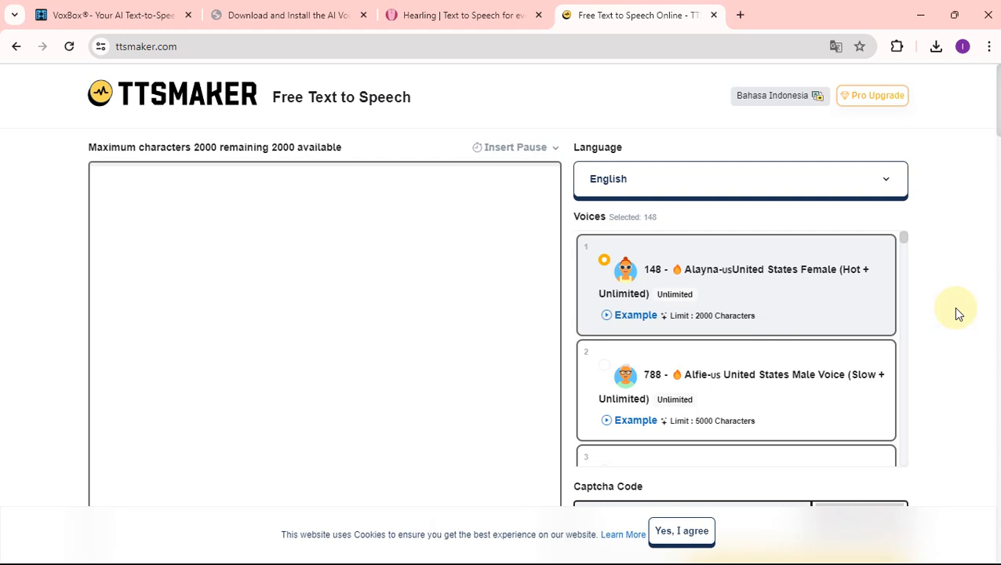
# Set the text-to-speech language to "bahasa Indonesia - Indonesian"
pyautogui.click(308, 212)
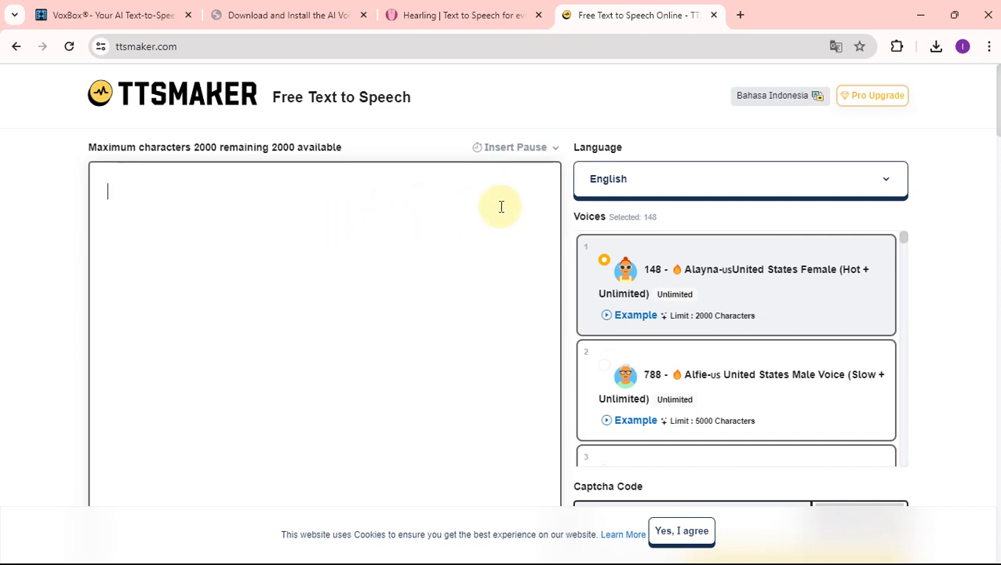
pyautogui.click(675, 175)
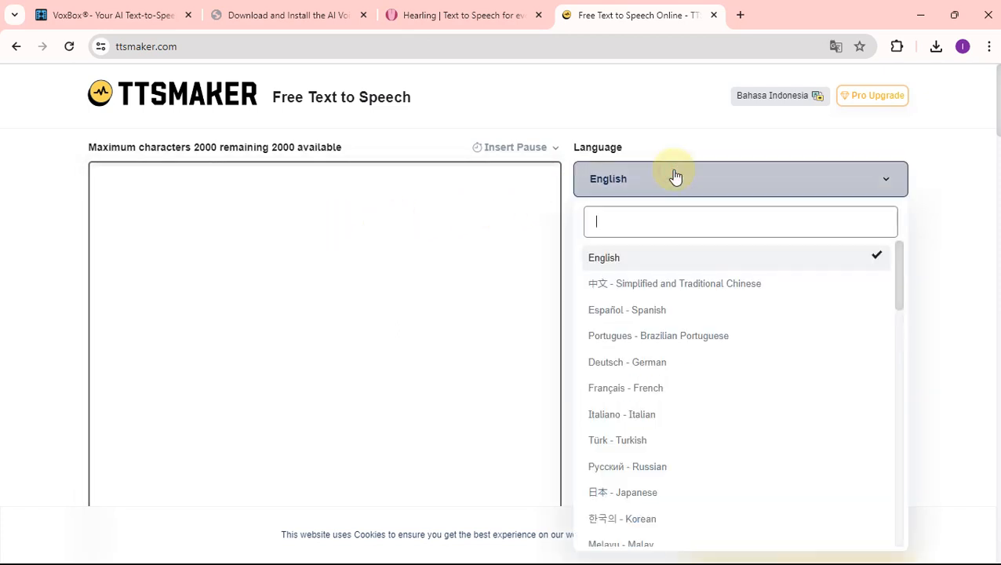
pyautogui.scroll(-1, 636, 369)
pyautogui.scroll(-3, 637, 369)
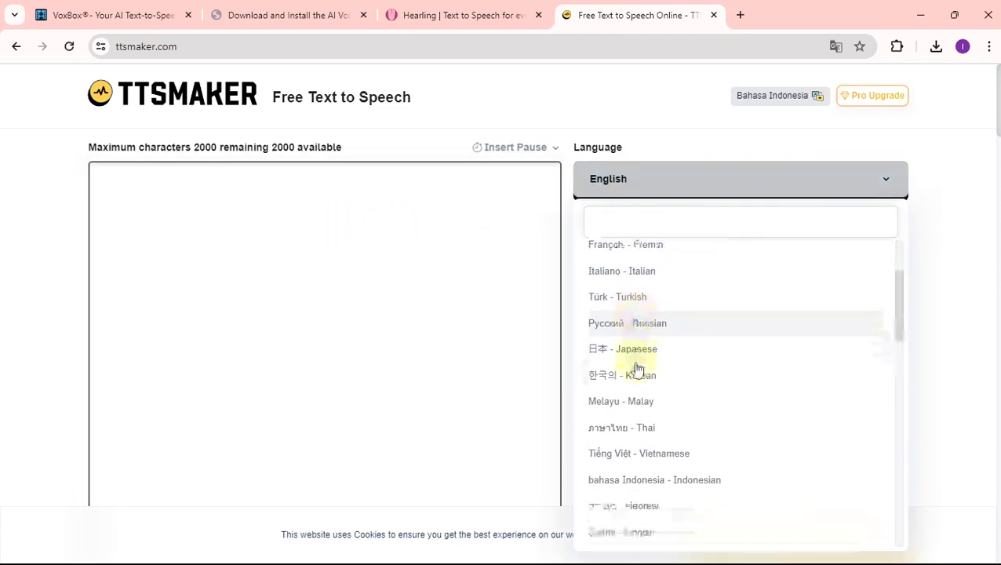
pyautogui.click(627, 352)
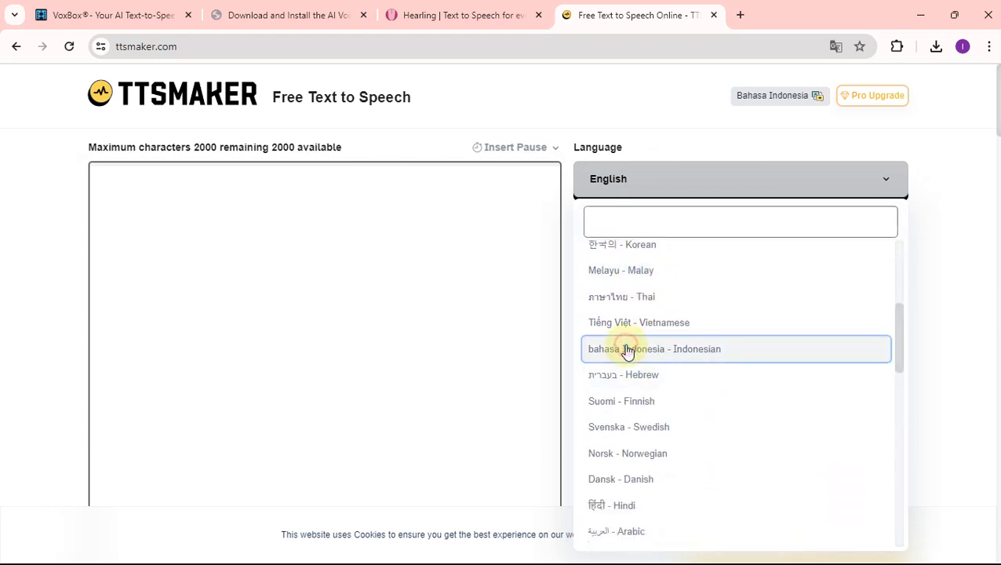
# Look through the Indonesian voices and play the examples of Ardi, both Citra versions, Gadis and Dewi
pyautogui.scroll(-3, 668, 312)
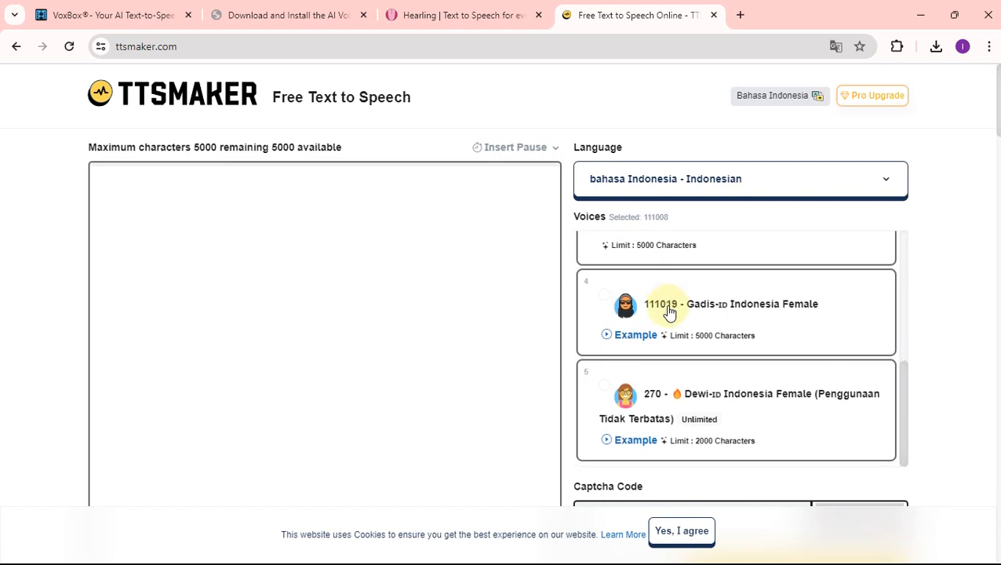
pyautogui.scroll(3, 669, 311)
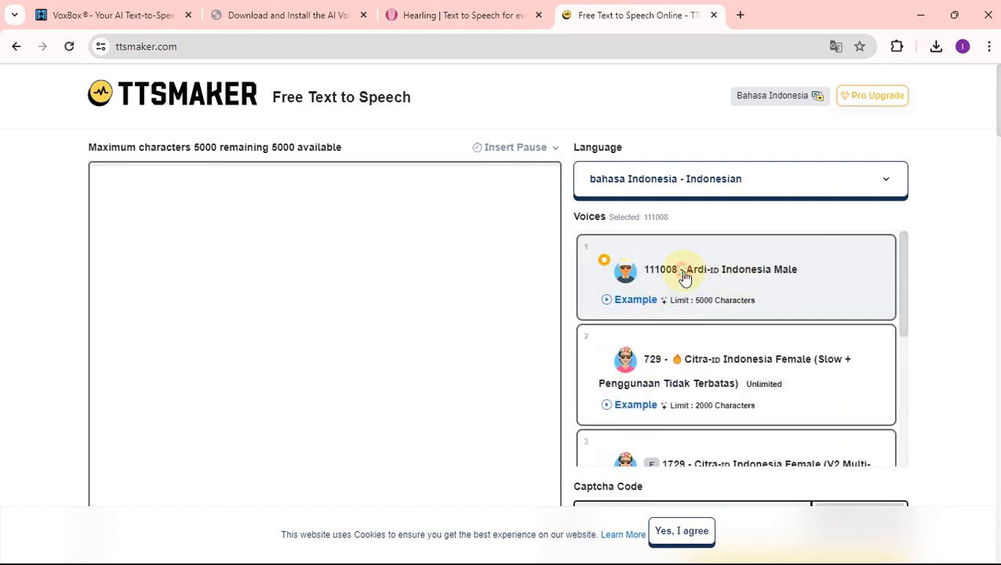
pyautogui.click(606, 304)
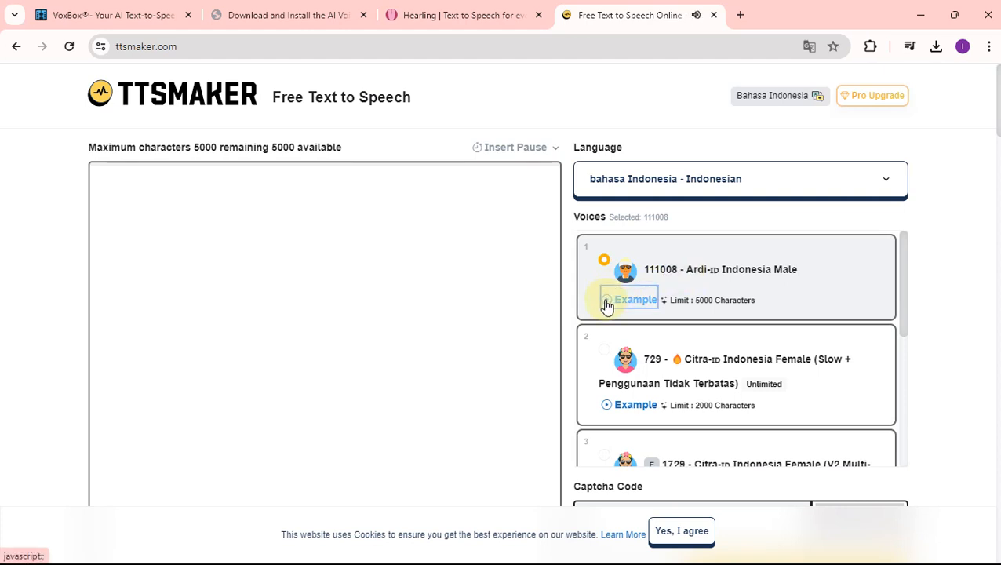
pyautogui.scroll(-1, 606, 307)
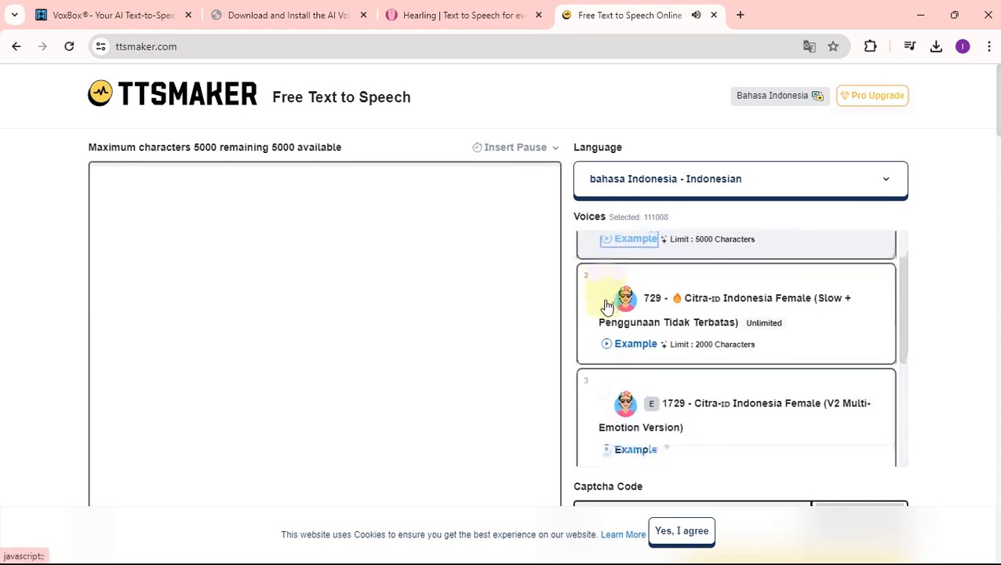
pyautogui.click(608, 347)
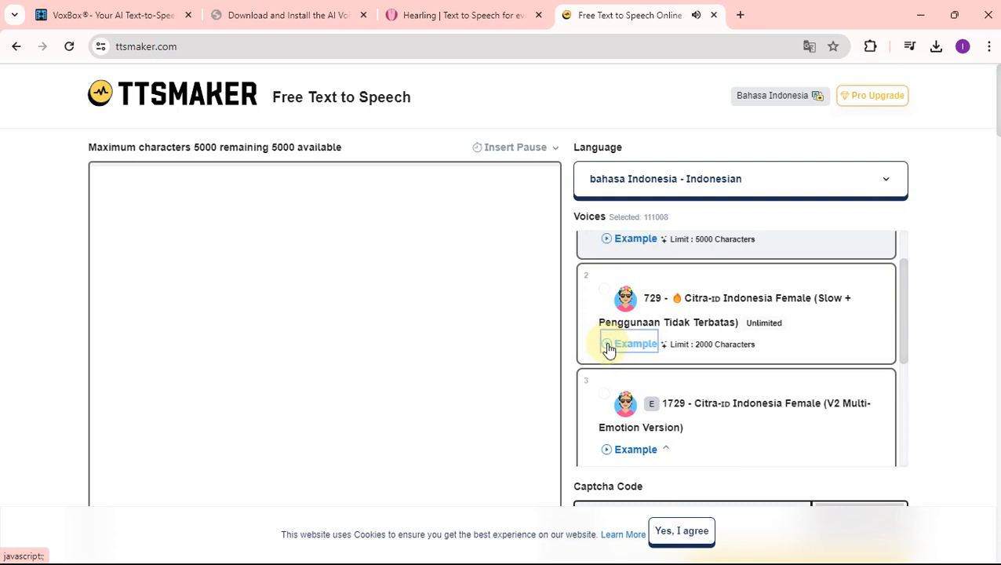
pyautogui.scroll(-1, 609, 348)
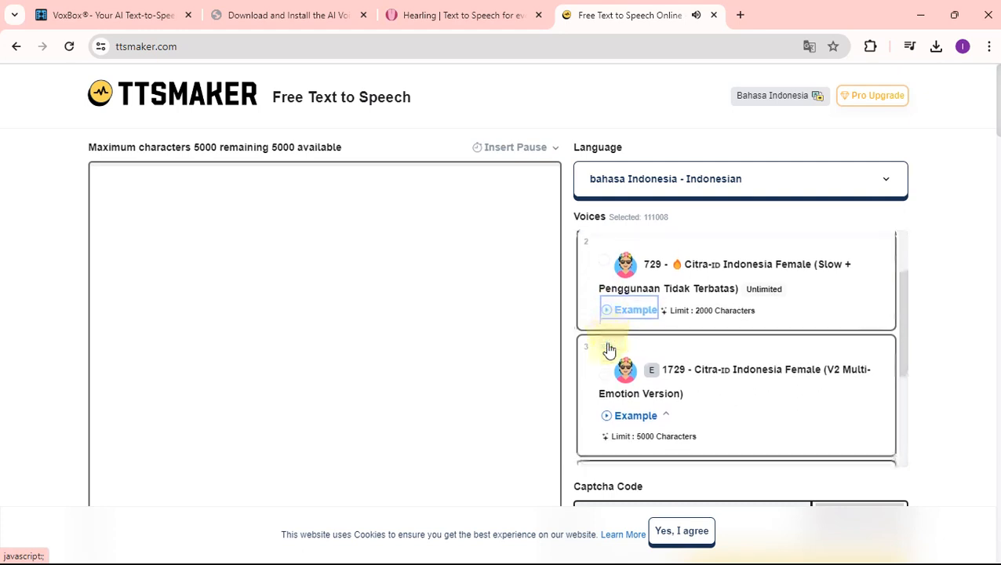
pyautogui.click(609, 370)
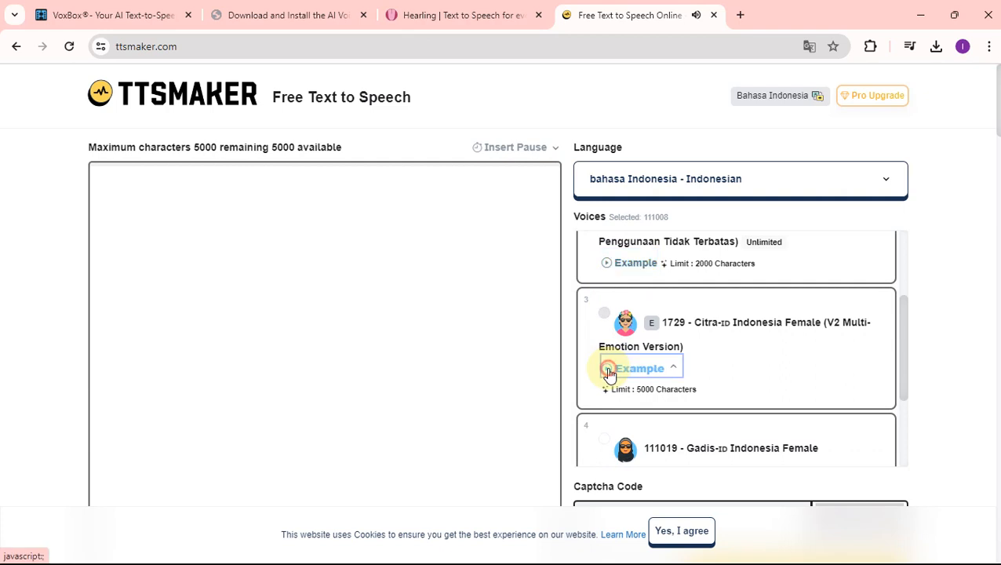
pyautogui.scroll(-2, 608, 373)
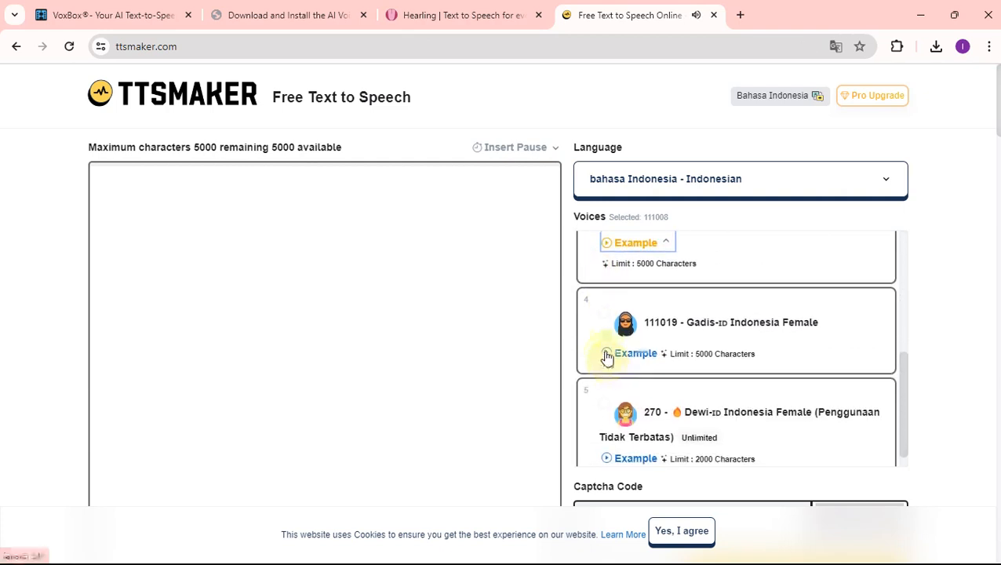
pyautogui.click(606, 355)
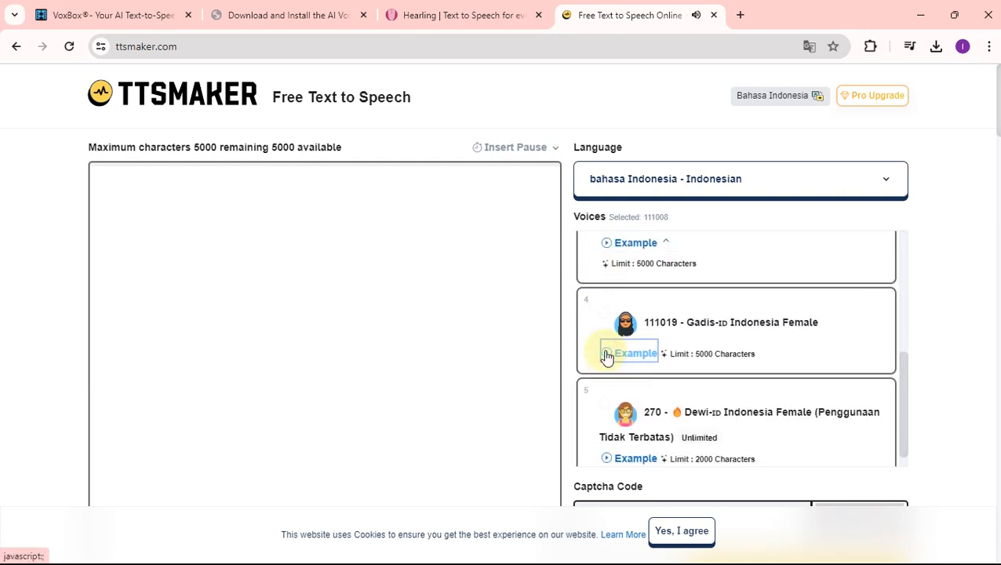
pyautogui.scroll(-1, 603, 360)
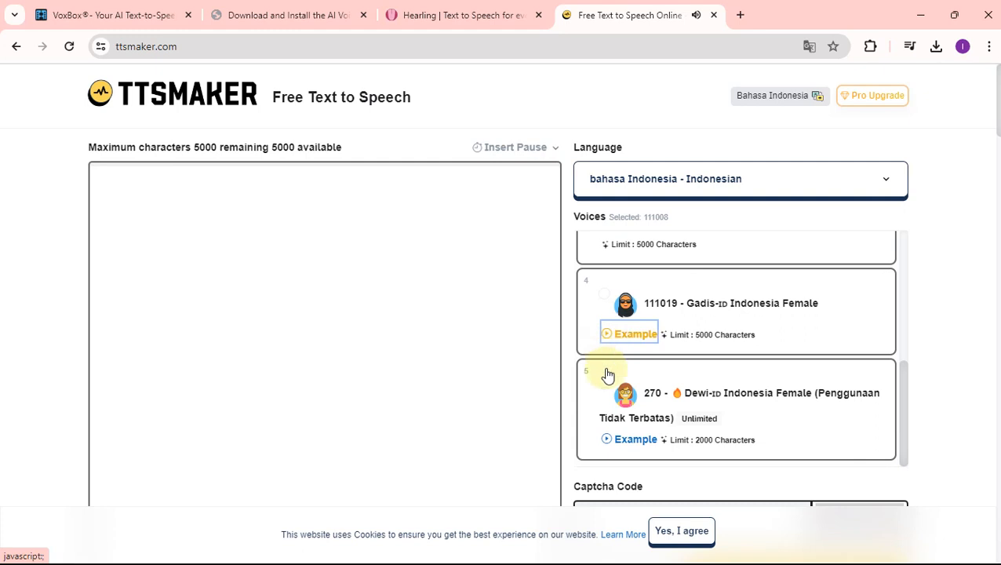
pyautogui.click(609, 439)
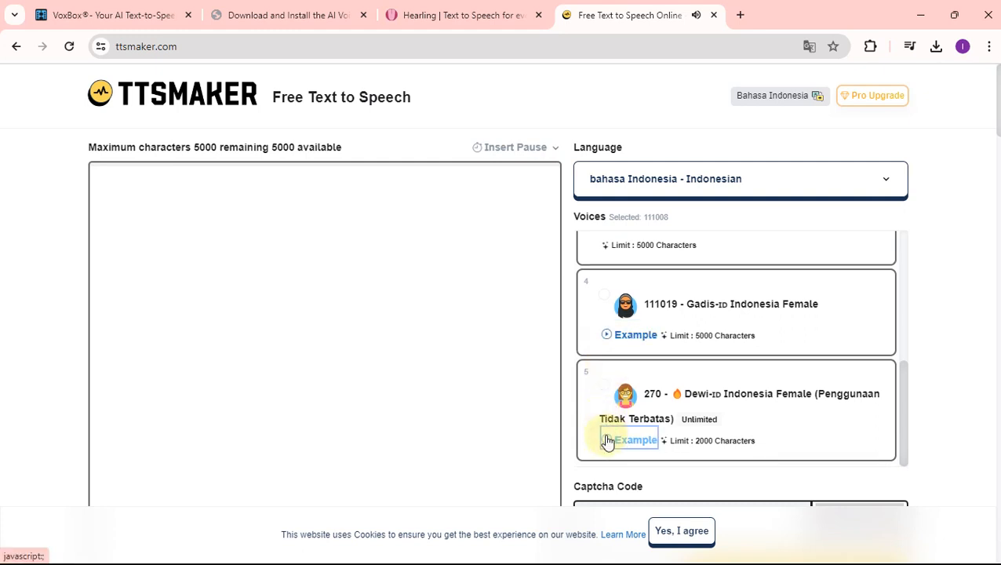
# Select the female voice 270 Dewi and enter the Indonesian "Selamat datang" channel welcome text for conversion
pyautogui.click(697, 416)
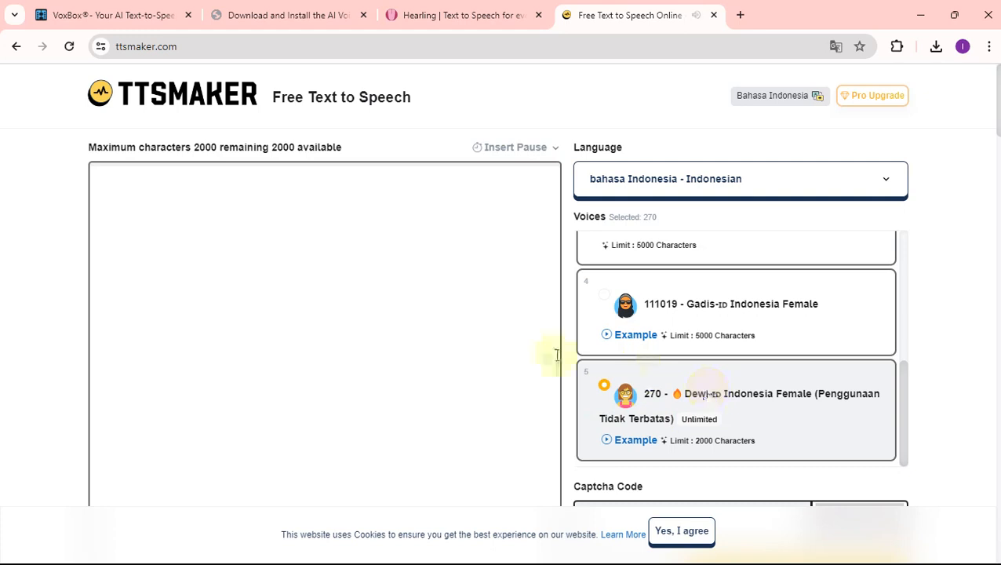
pyautogui.click(276, 272)
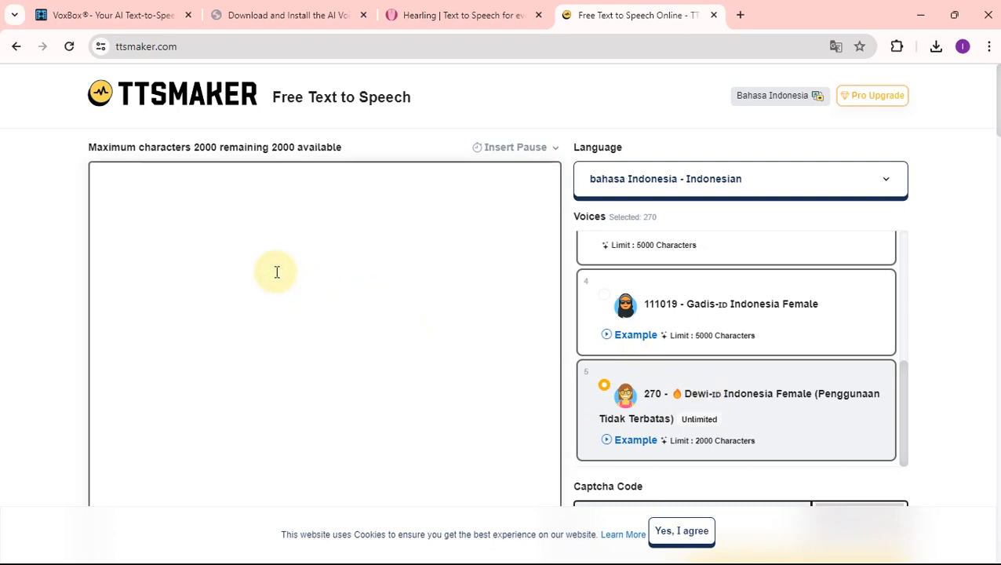
pyautogui.write('Selamat datang di Dr Fauzi Channel, yang berisi tentang kumpulan materi kuliah, tutorial, wisata edukasi, dan lain-lain.')
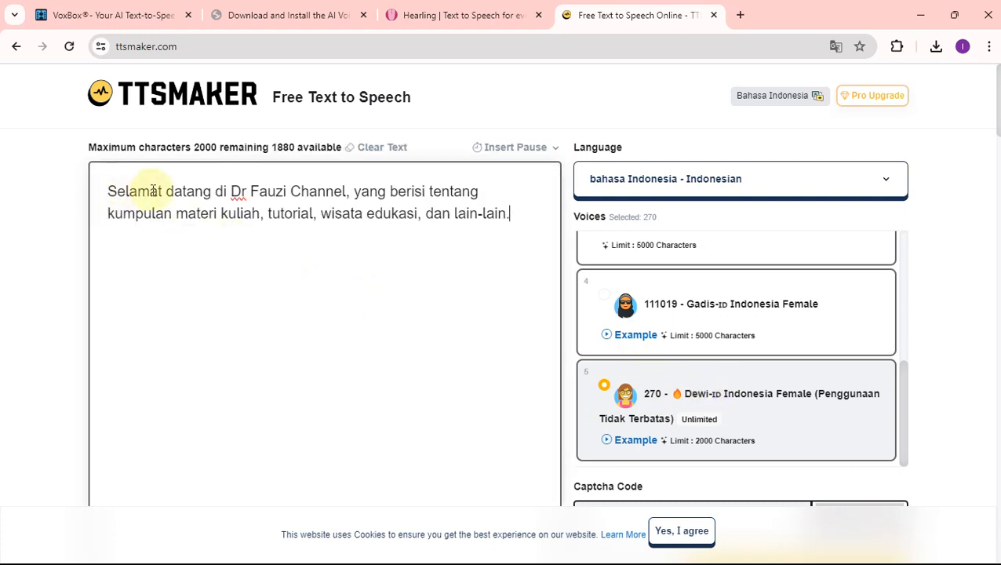
pyautogui.press('BackSpace')
pyautogui.write('.')
# Fill in the captcha code and convert the welcome text to speech with the Dewi voice
pyautogui.scroll(-3, 476, 261)
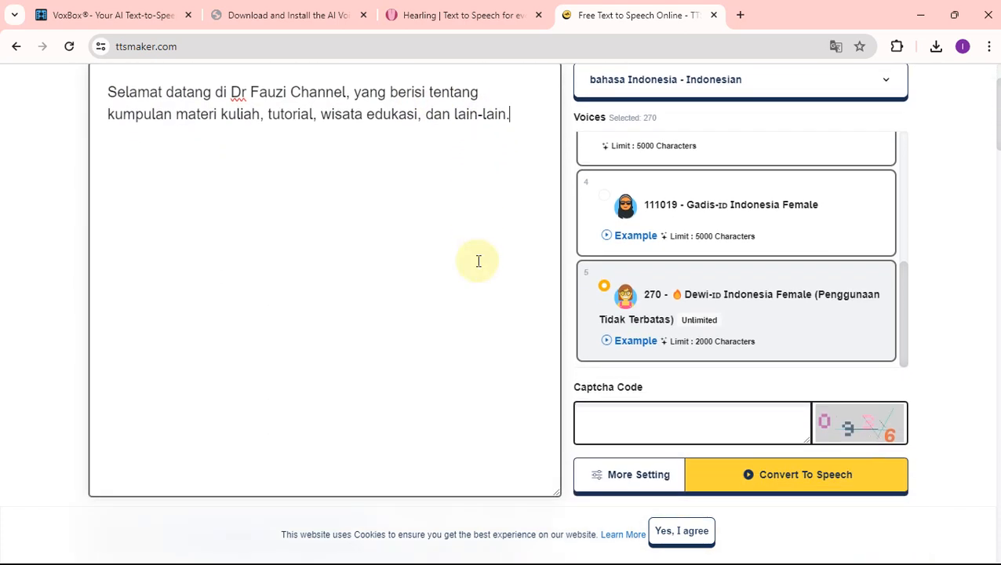
pyautogui.scroll(-2, 478, 261)
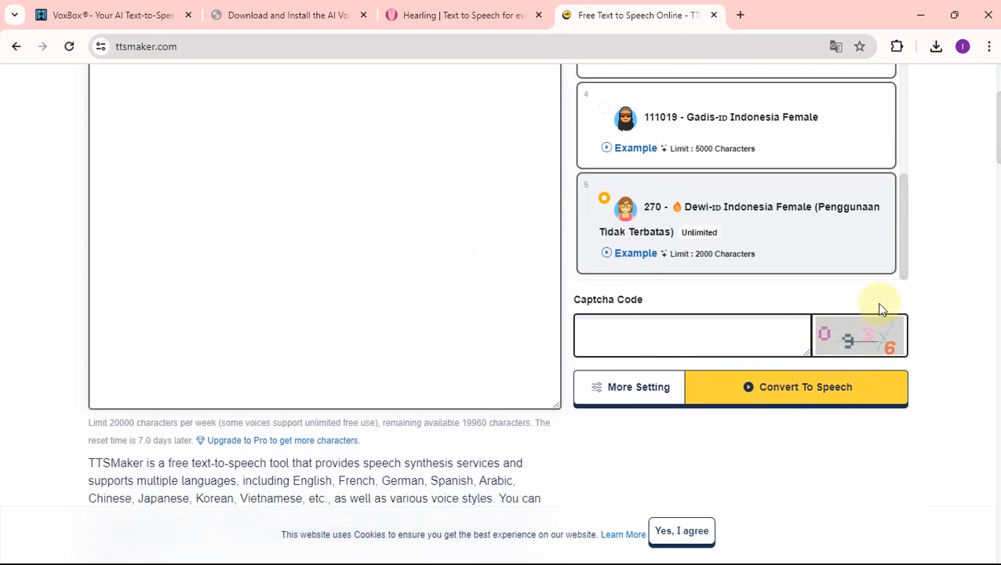
pyautogui.click(706, 346)
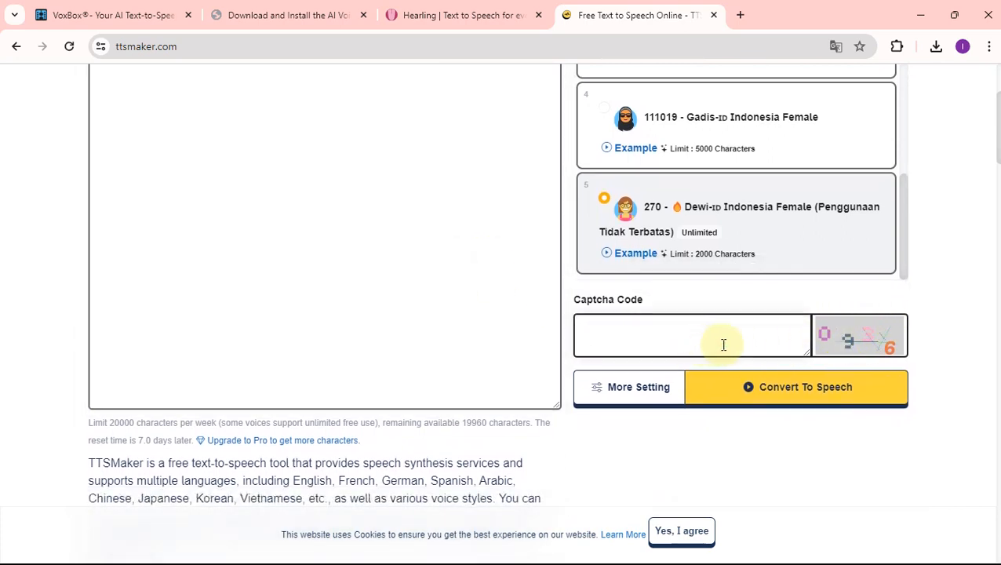
pyautogui.write('09')
pyautogui.write('36')
pyautogui.click(752, 388)
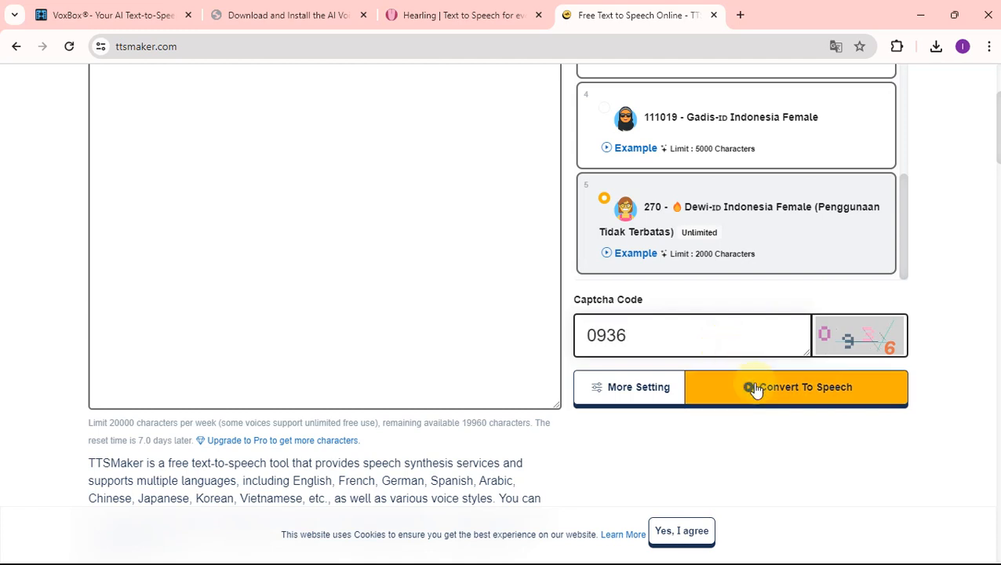
pyautogui.click(803, 392)
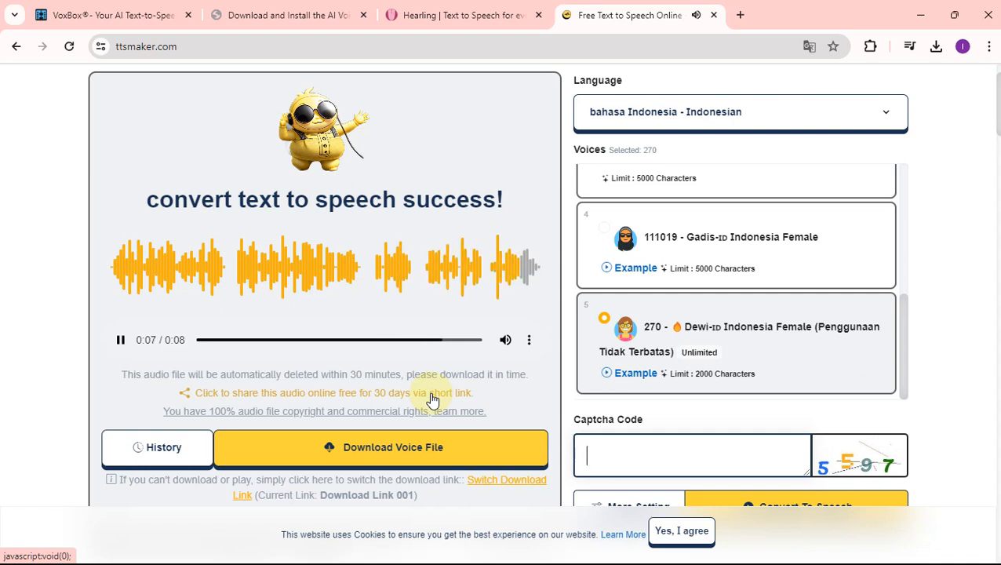
# Replace the abbreviation "Dr" with "Doktor" in the channel welcome text
pyautogui.scroll(-1, 485, 381)
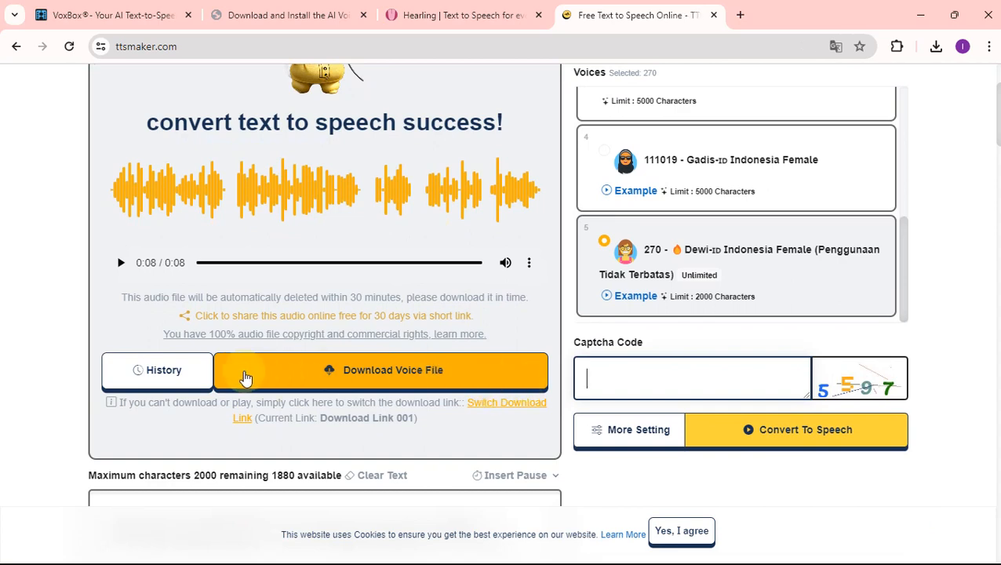
pyautogui.scroll(-2, 246, 375)
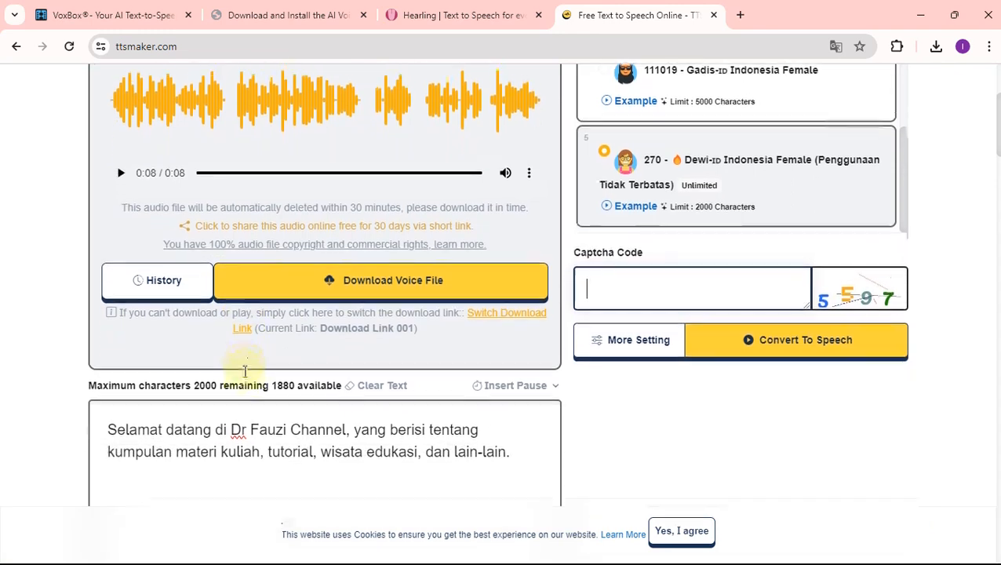
pyautogui.scroll(-1, 245, 373)
pyautogui.moveTo(248, 389); pyautogui.dragTo(228, 384)
pyautogui.press('BackSpace')
pyautogui.write('Doktor')
pyautogui.click(363, 405)
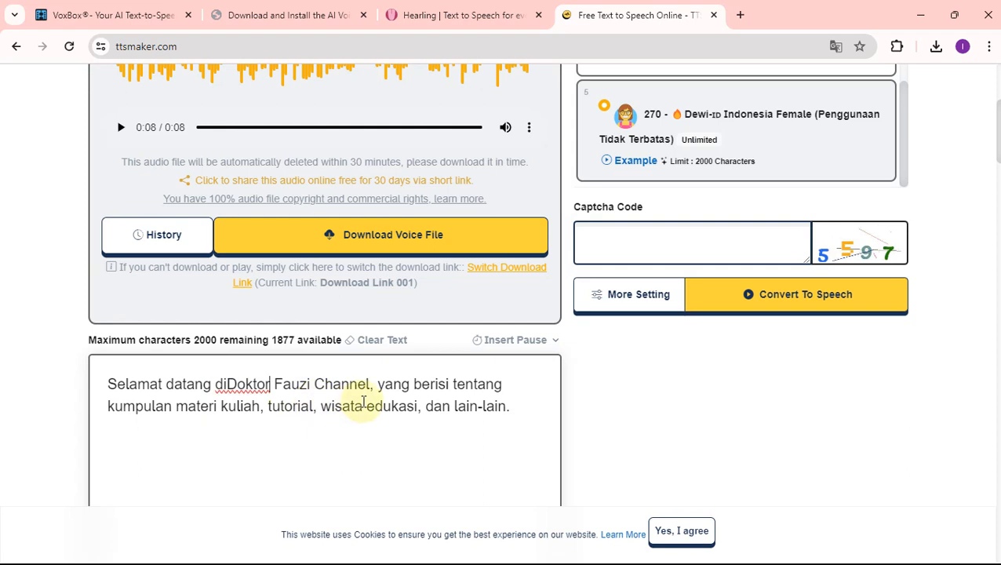
# Fill in the new captcha code and convert the edited welcome text to speech again
pyautogui.click(664, 235)
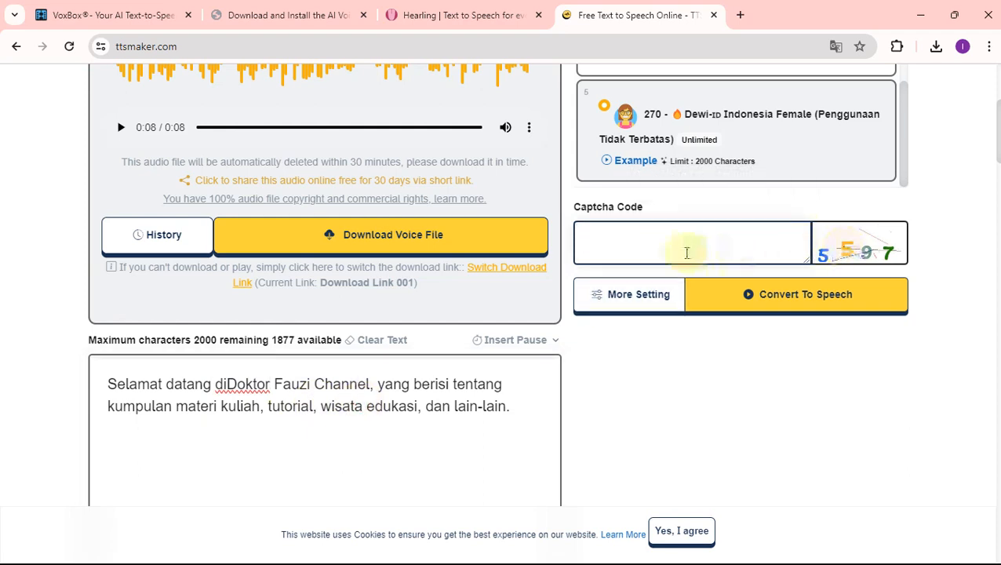
pyautogui.write('55')
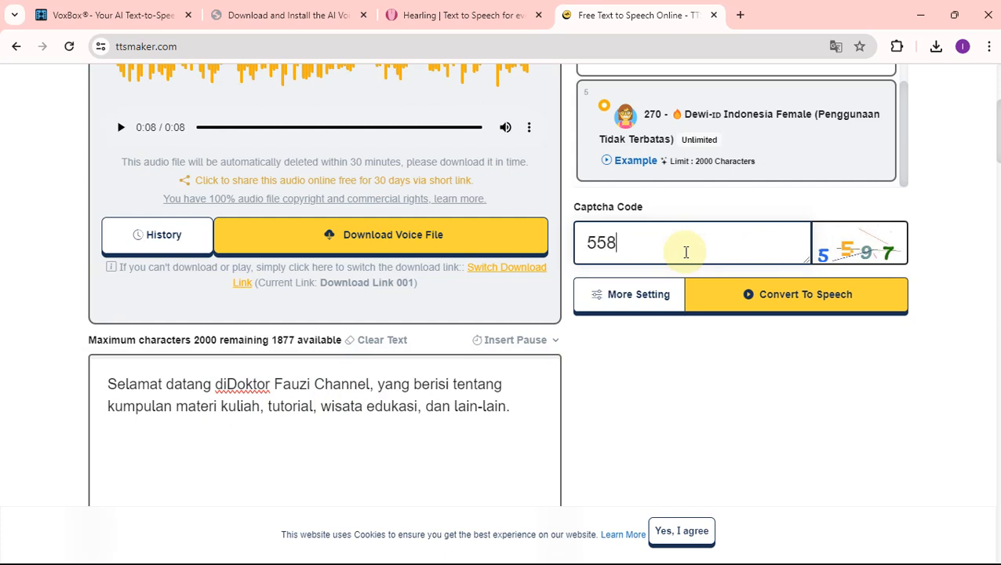
pyautogui.write('97')
pyautogui.click(778, 300)
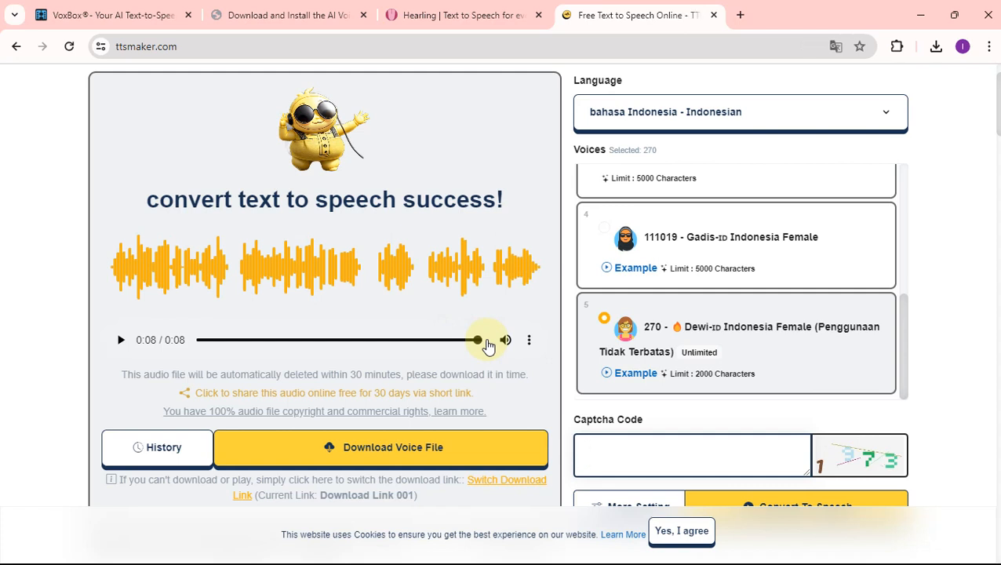
# Download the generated voice file, play the MP3 in Media Player, and return to the browser
pyautogui.click(370, 456)
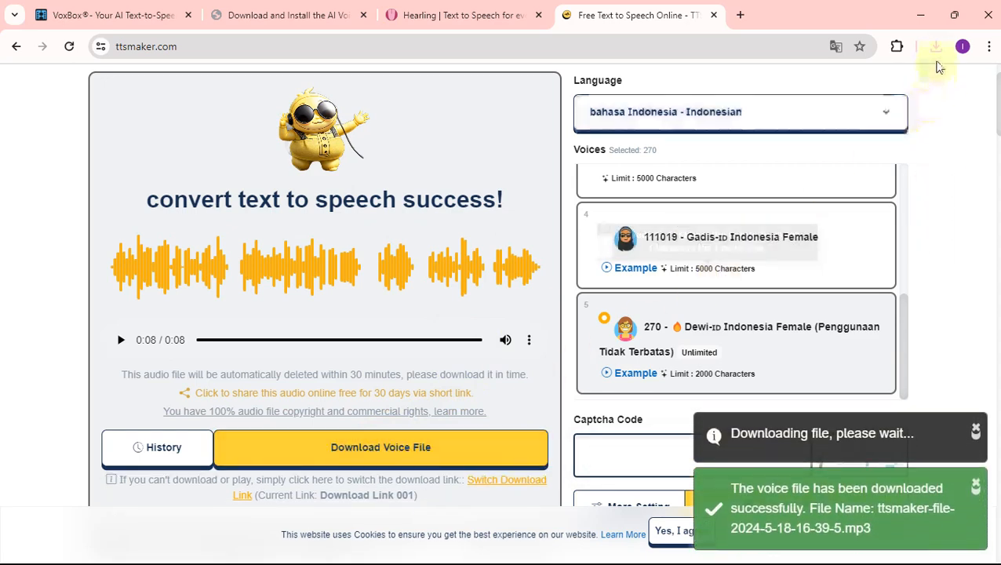
pyautogui.click(935, 47)
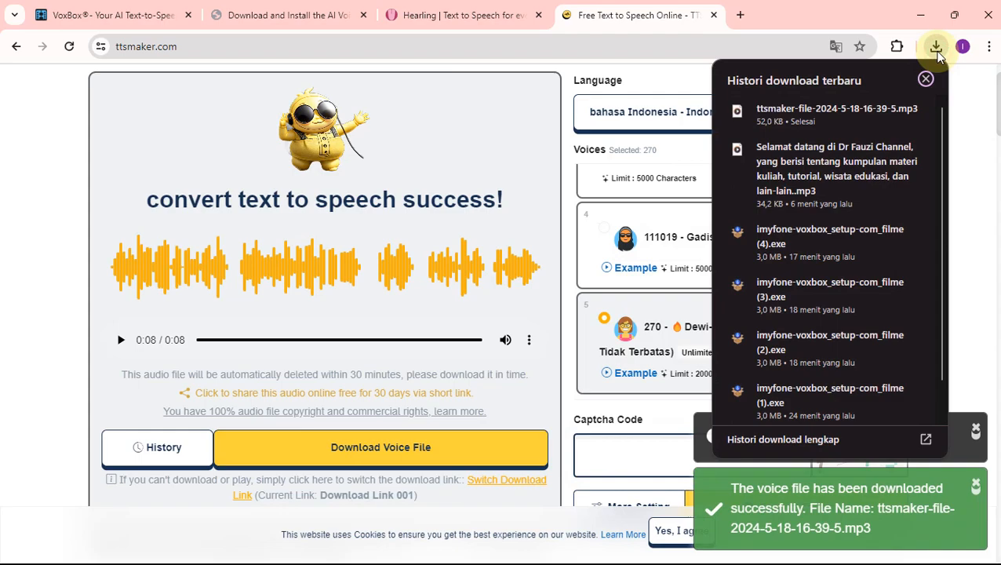
pyautogui.click(815, 112)
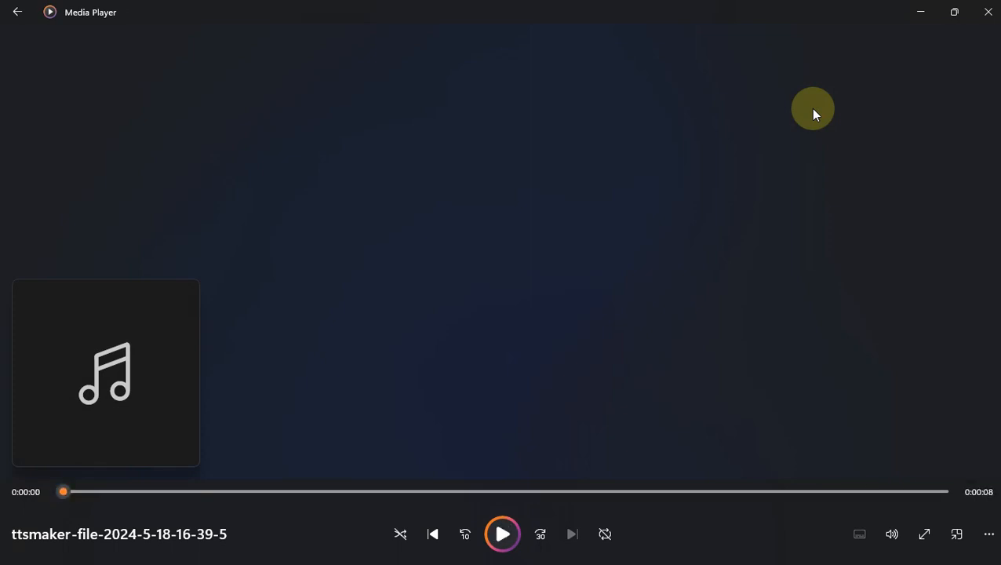
pyautogui.hotkey('alt', 'Tab')
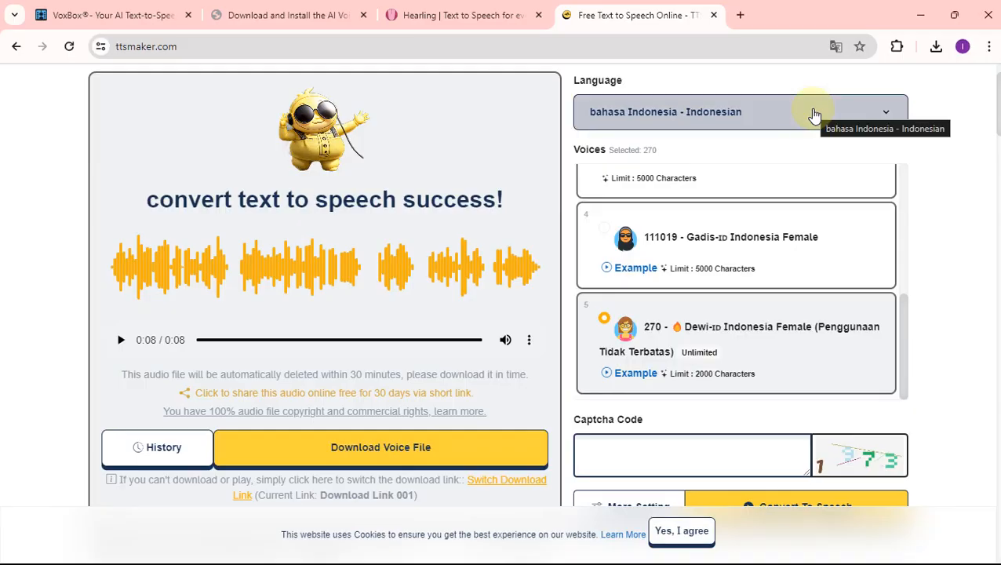
# Open narakeet.com in a new browser tab and start its "Text to speech audio" tool
pyautogui.click(741, 16)
pyautogui.click(671, 45)
pyautogui.write('na')
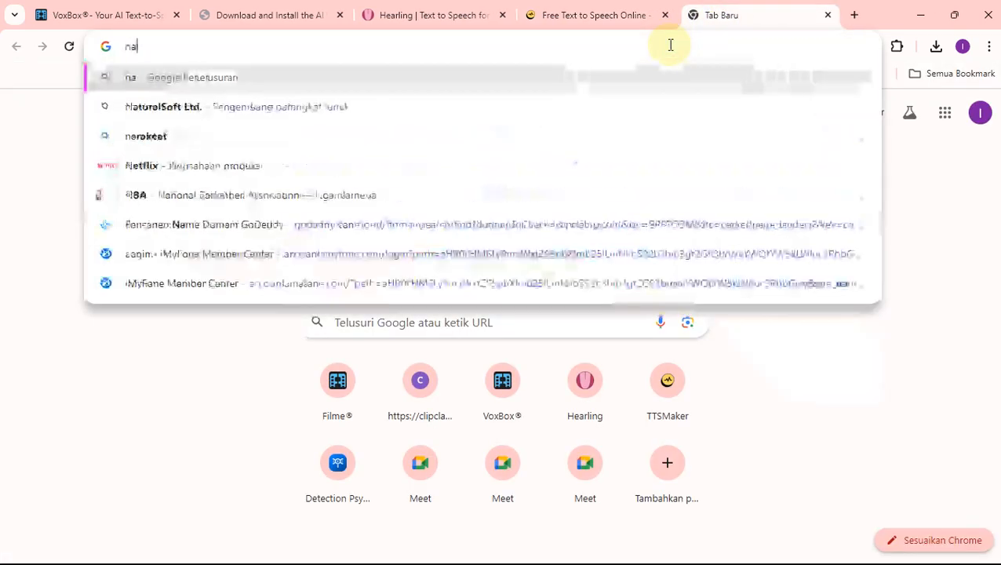
pyautogui.write('rakeet')
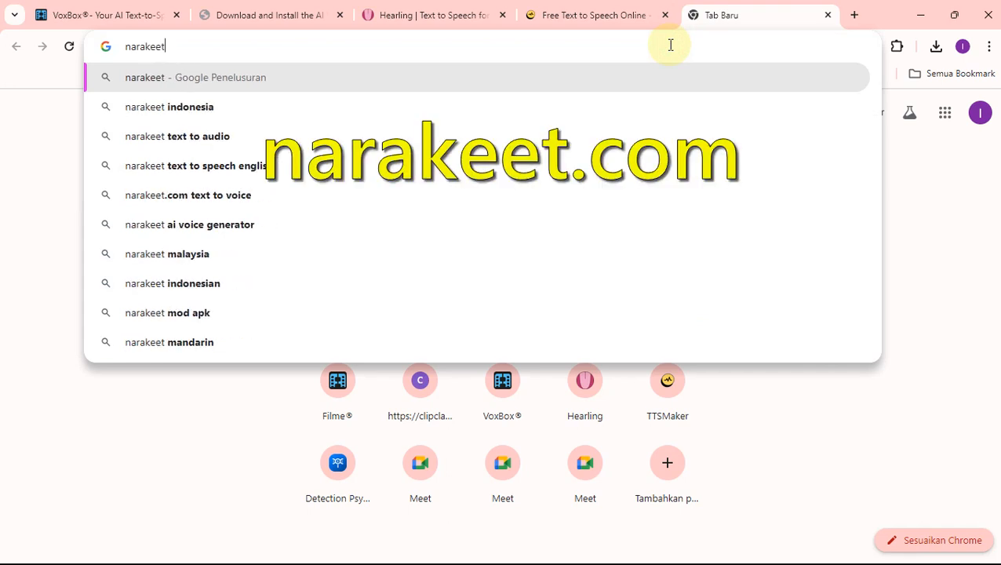
pyautogui.write('.com')
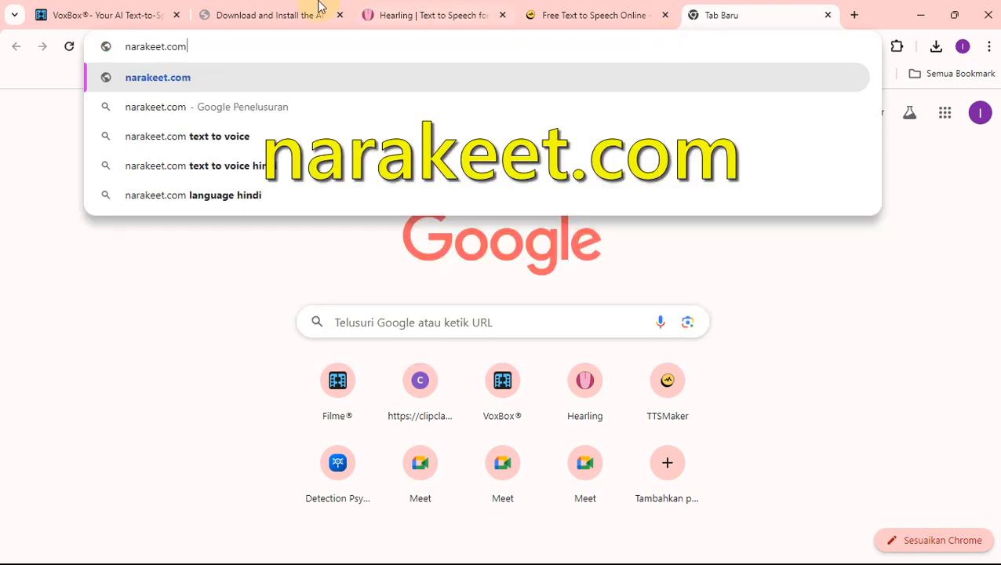
pyautogui.click(209, 85)
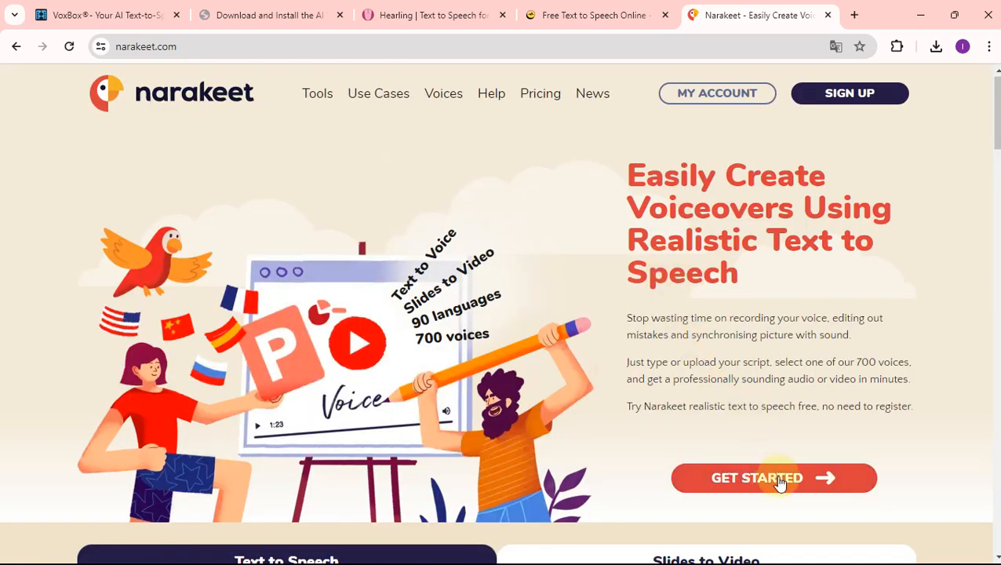
pyautogui.click(782, 484)
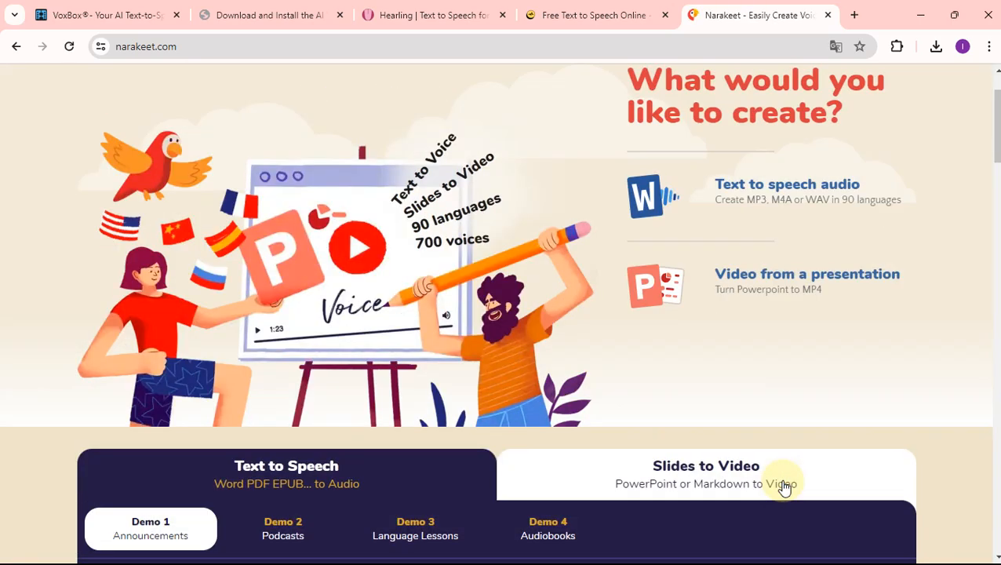
pyautogui.click(741, 188)
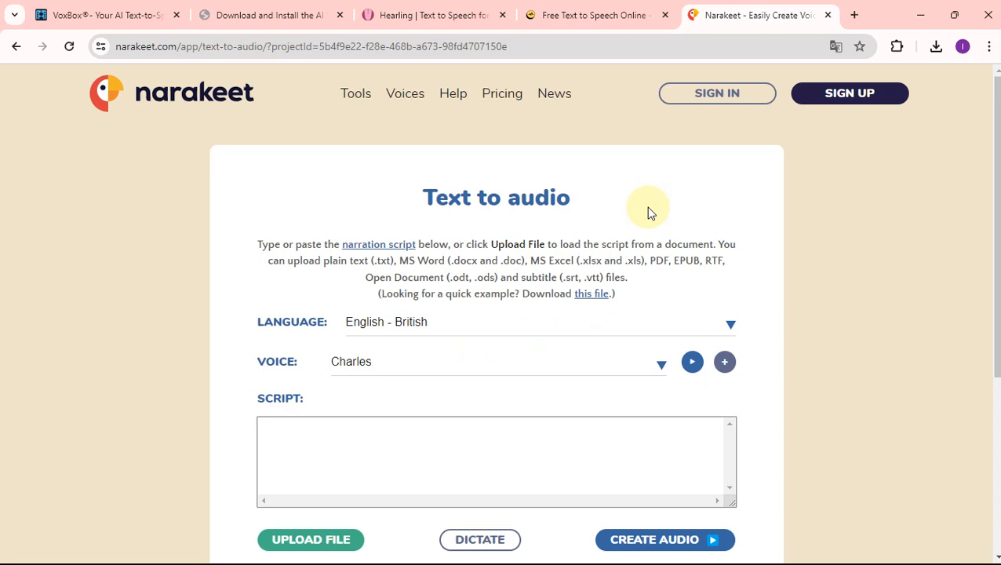
# Set the text-to-audio language to Indonesian
pyautogui.click(430, 324)
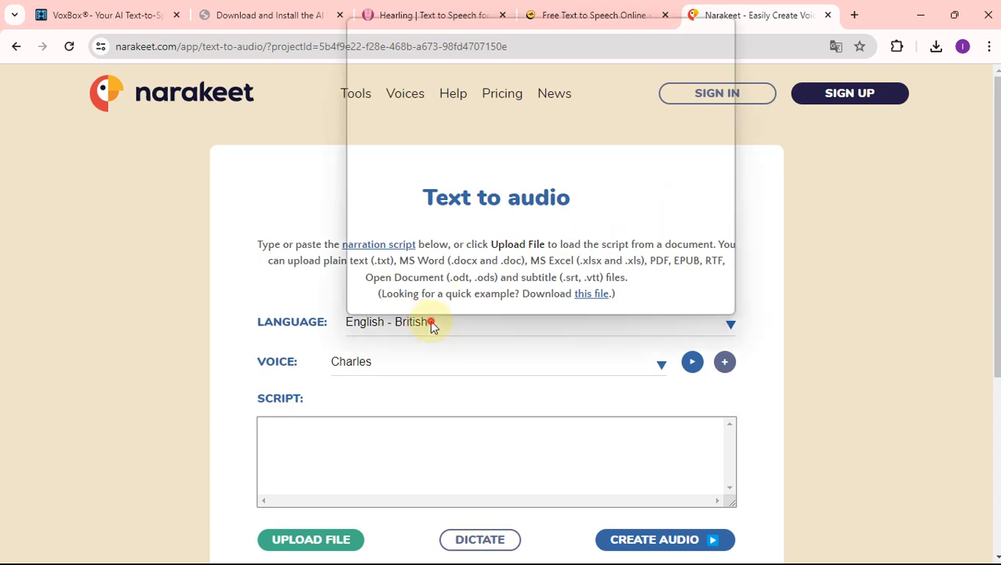
pyautogui.scroll(-2, 406, 232)
pyautogui.scroll(-8, 407, 238)
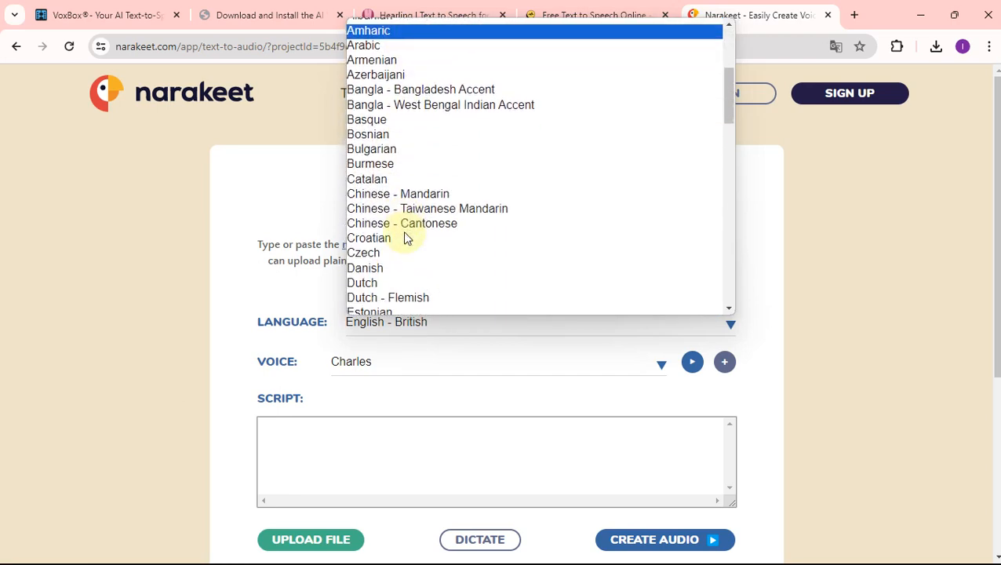
pyautogui.scroll(-1, 404, 234)
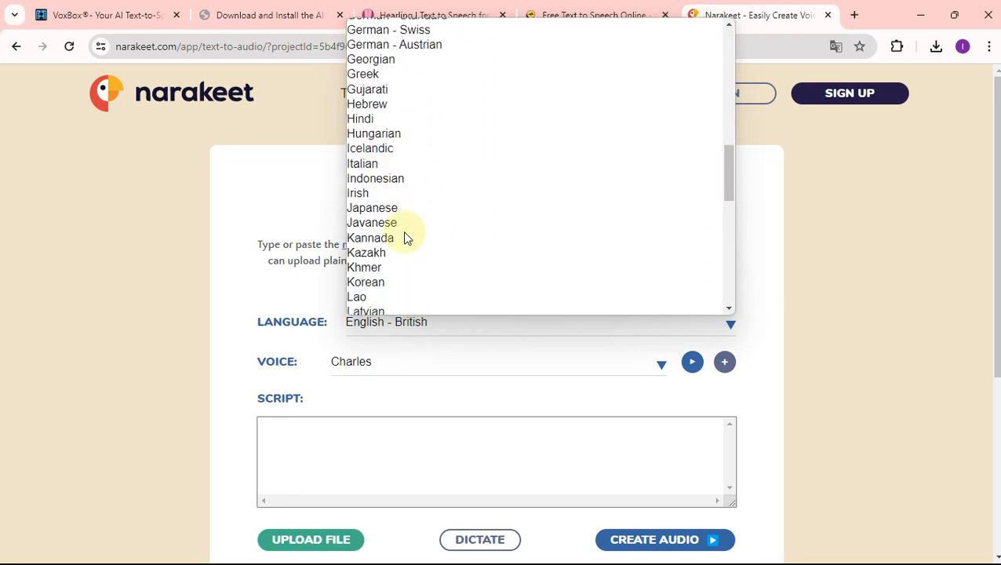
pyautogui.click(378, 184)
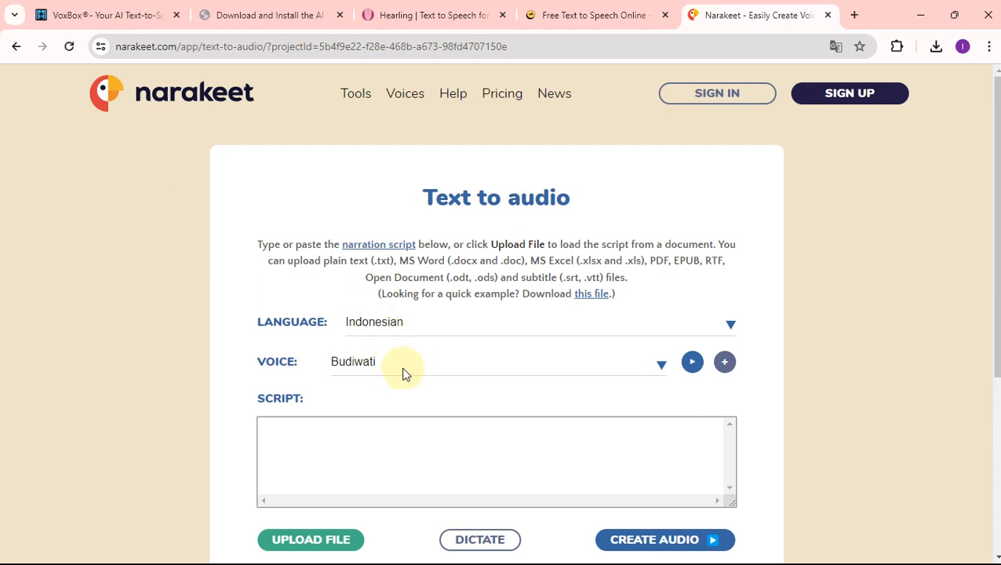
# Preview the Indonesian voices Banyu and Agung by playing their samples
pyautogui.scroll(-1, 413, 369)
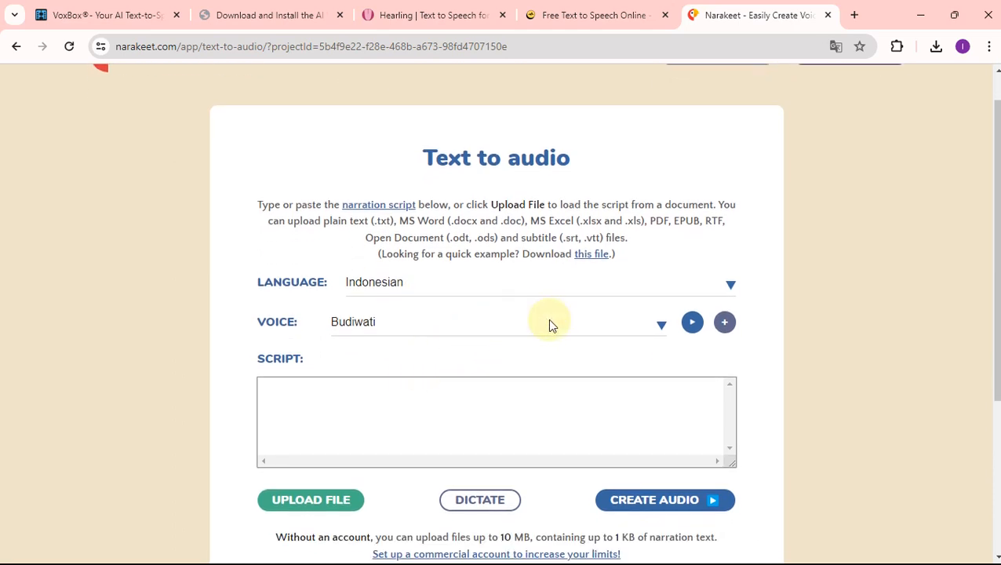
pyautogui.scroll(-1, 547, 320)
pyautogui.click(625, 266)
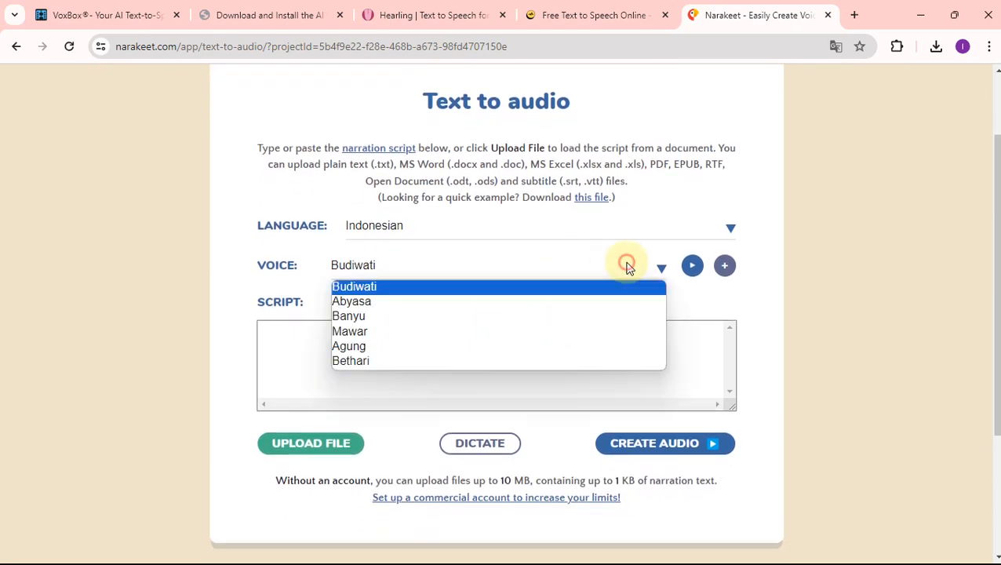
pyautogui.click(381, 322)
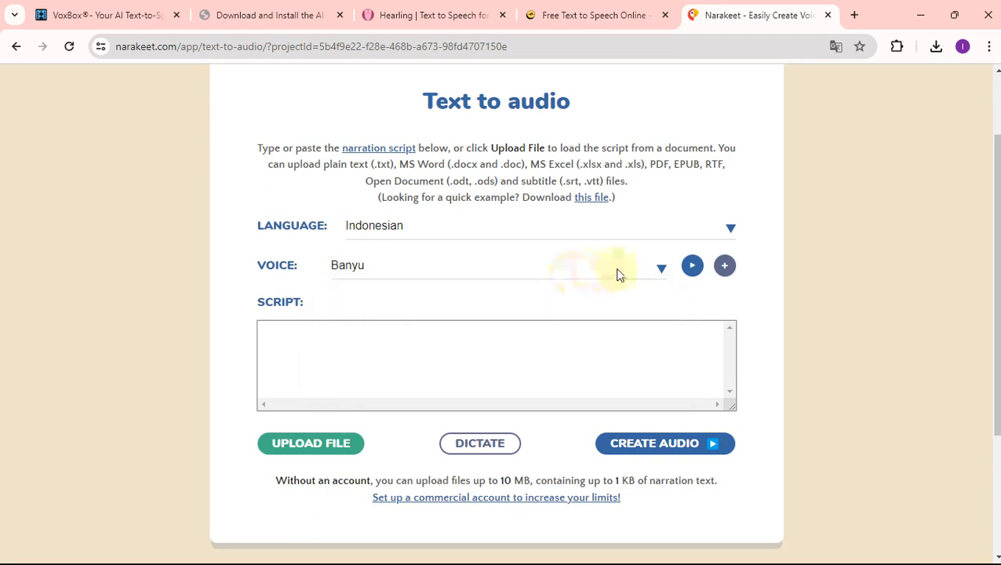
pyautogui.click(691, 265)
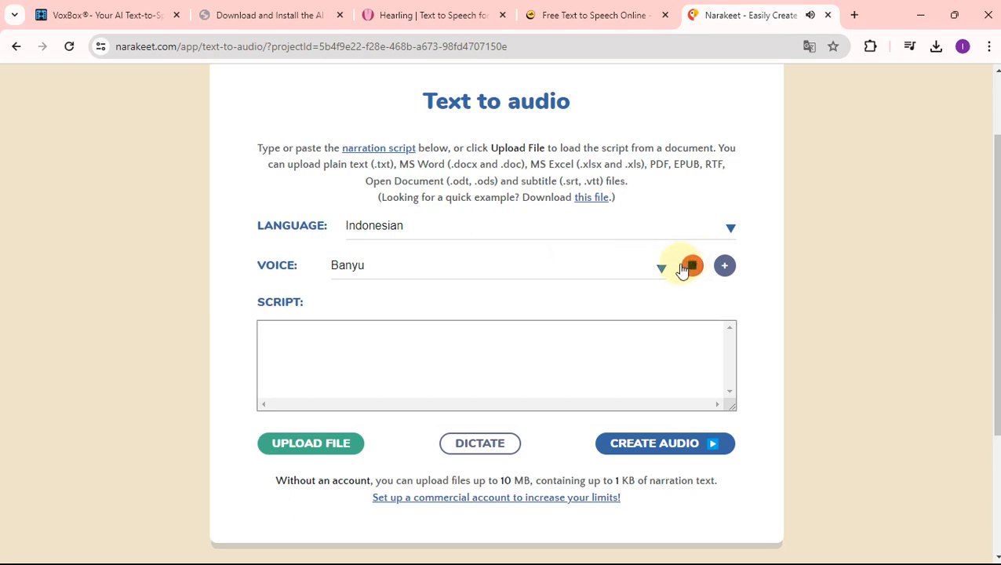
pyautogui.click(661, 269)
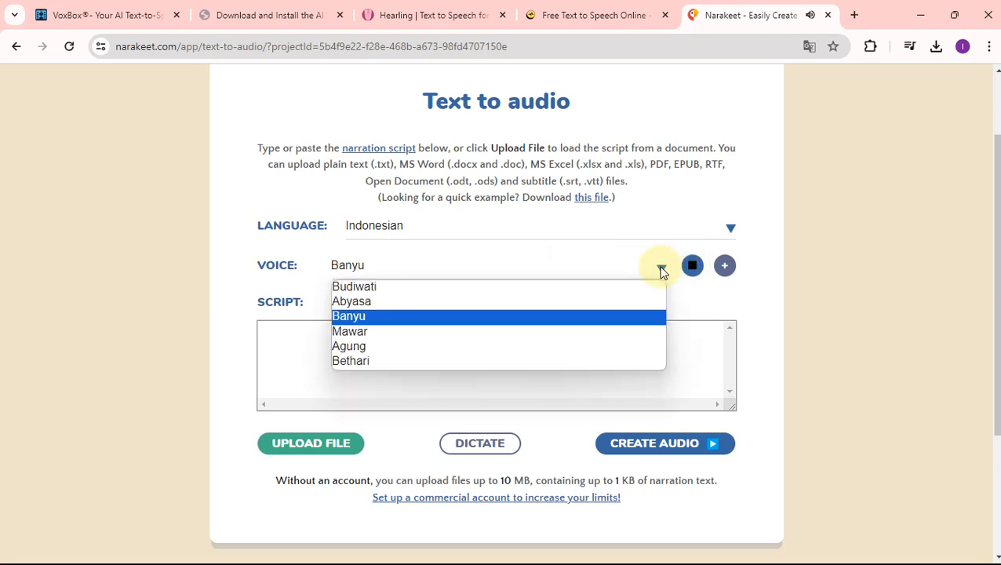
pyautogui.click(568, 346)
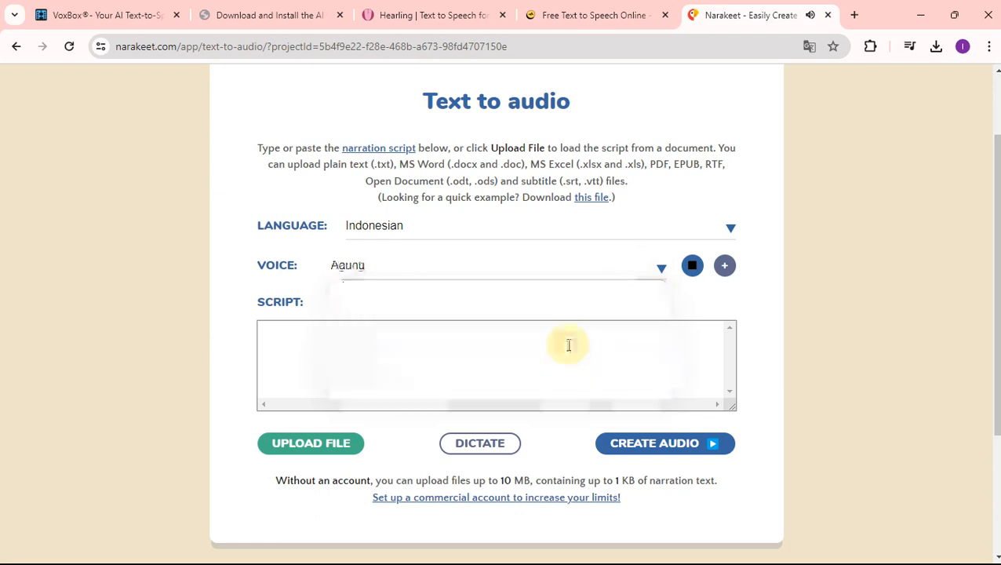
pyautogui.click(693, 267)
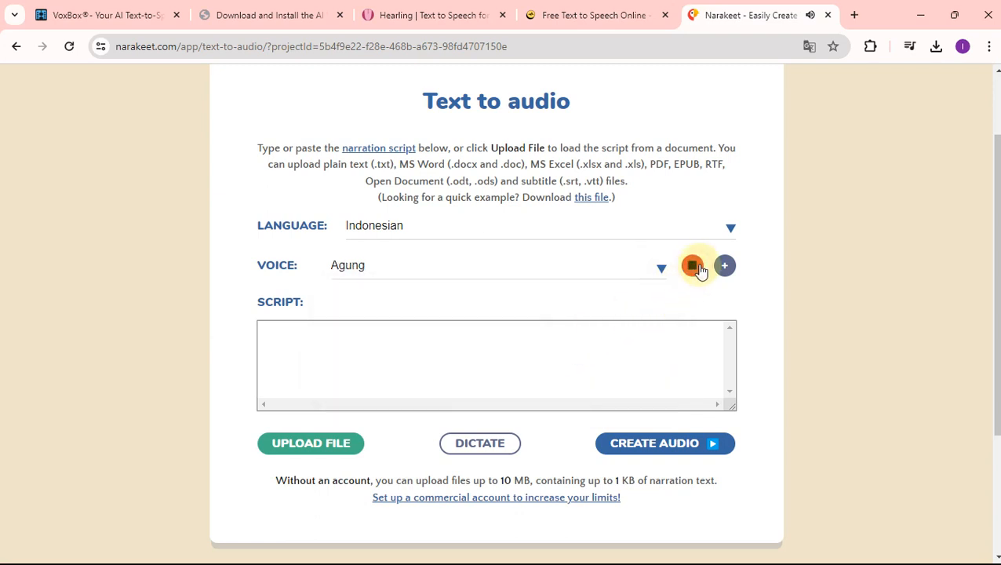
# Set the voice to Mawar and play its sample
pyautogui.click(659, 271)
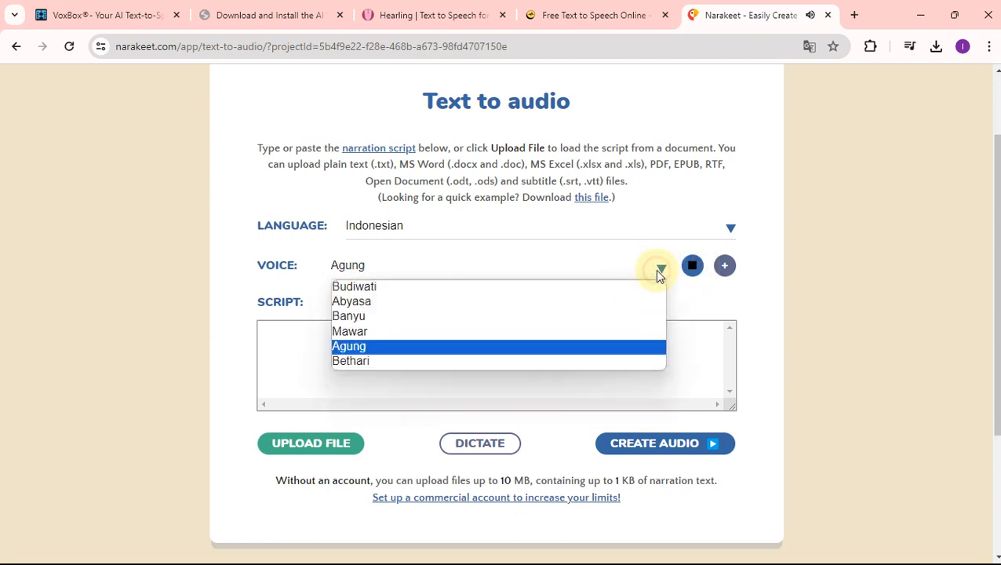
pyautogui.click(502, 331)
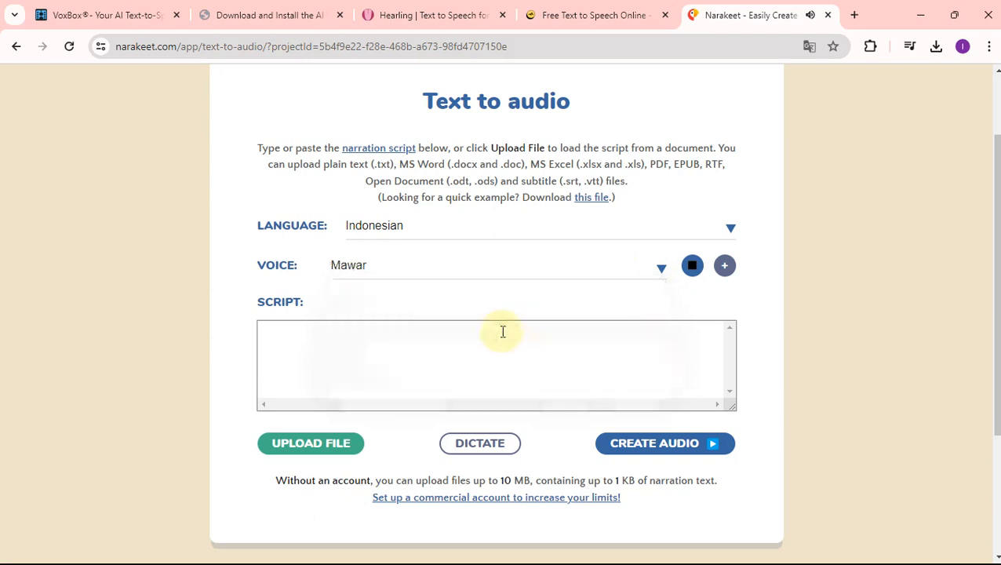
pyautogui.click(693, 267)
pyautogui.scroll(-1, 671, 294)
pyautogui.scroll(-2, 669, 293)
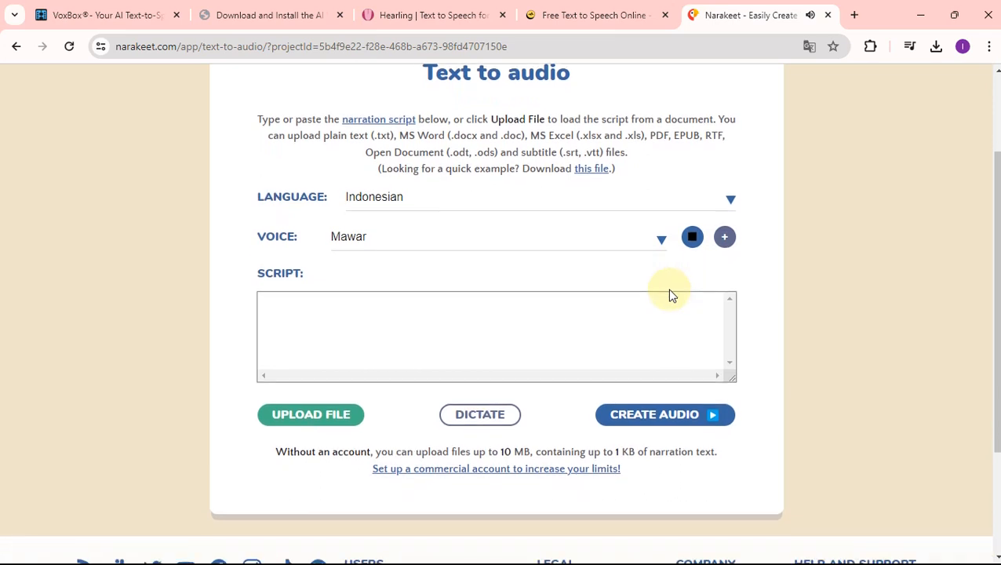
# Stop the Mawar sample and enter the channel's Indonesian welcome text, from "Selamat datang di" to "wisata edukasi, dan lain-lain.", as the script
pyautogui.click(693, 240)
pyautogui.click(356, 306)
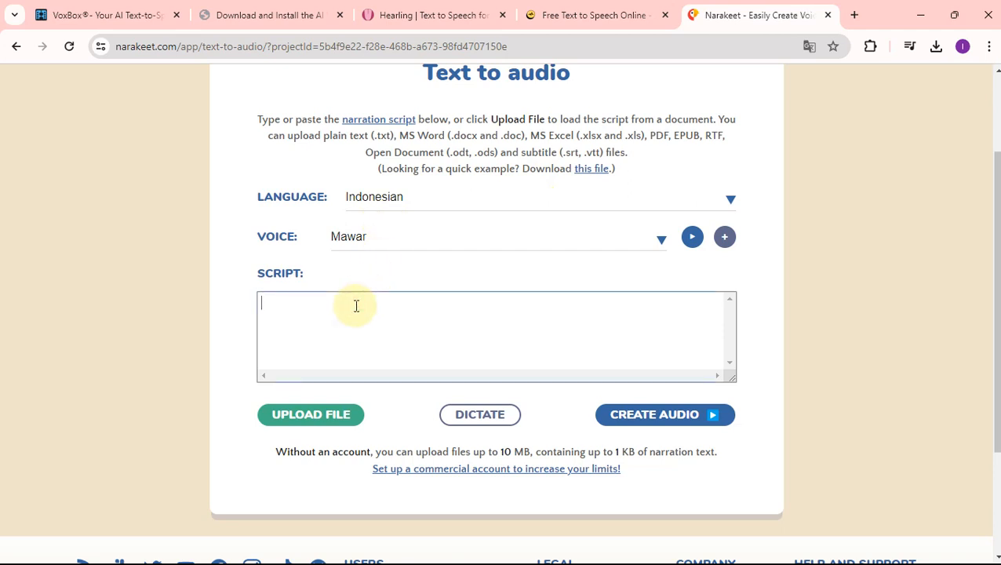
pyautogui.write('Selamat datang di Dr Fauzi Channel, yang berisi tentang kumpulan materi kuliah, tutorial, wisata edukasi, dan lain-lain.')
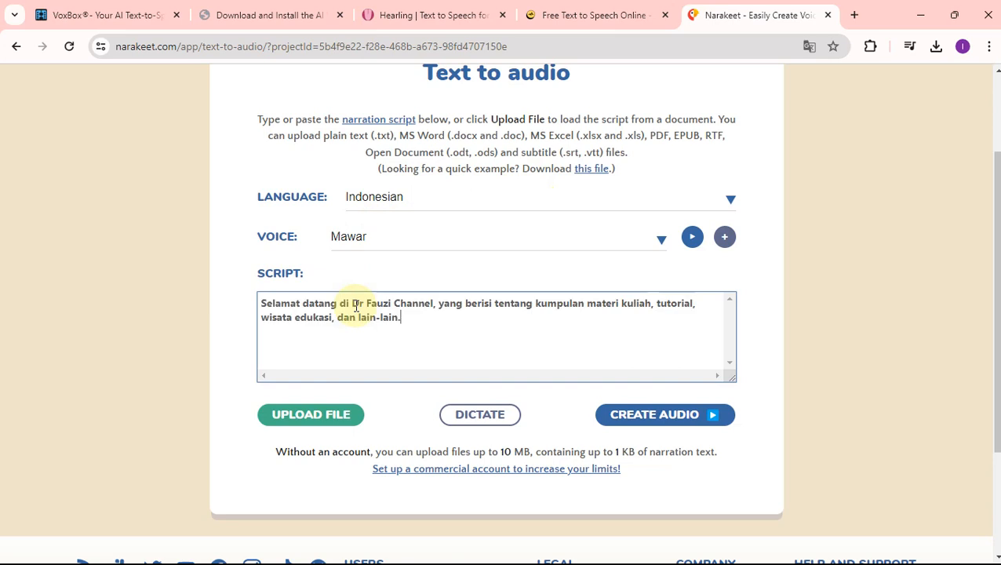
# Replace the abbreviation "Dr" in the script with the full word "Doktor"
pyautogui.click(363, 305)
pyautogui.write('Doktor')
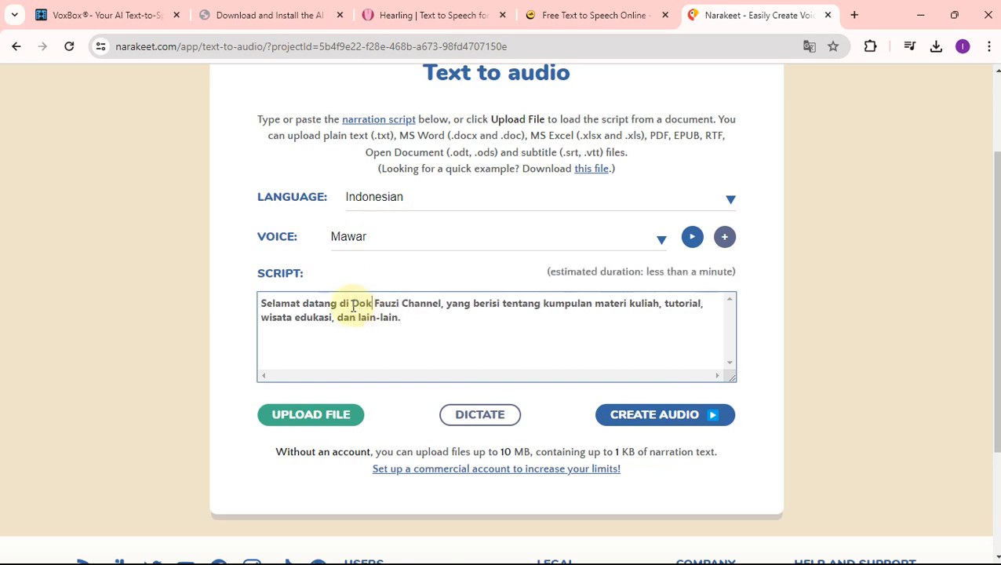
pyautogui.click(424, 319)
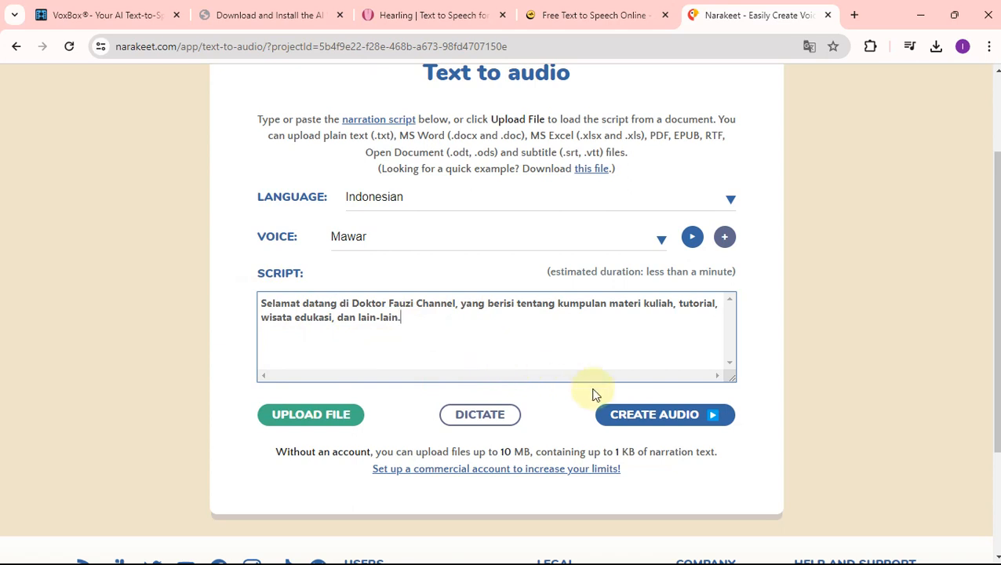
# Create the audio from the script with the Mawar voice and download the resulting file
pyautogui.click(692, 418)
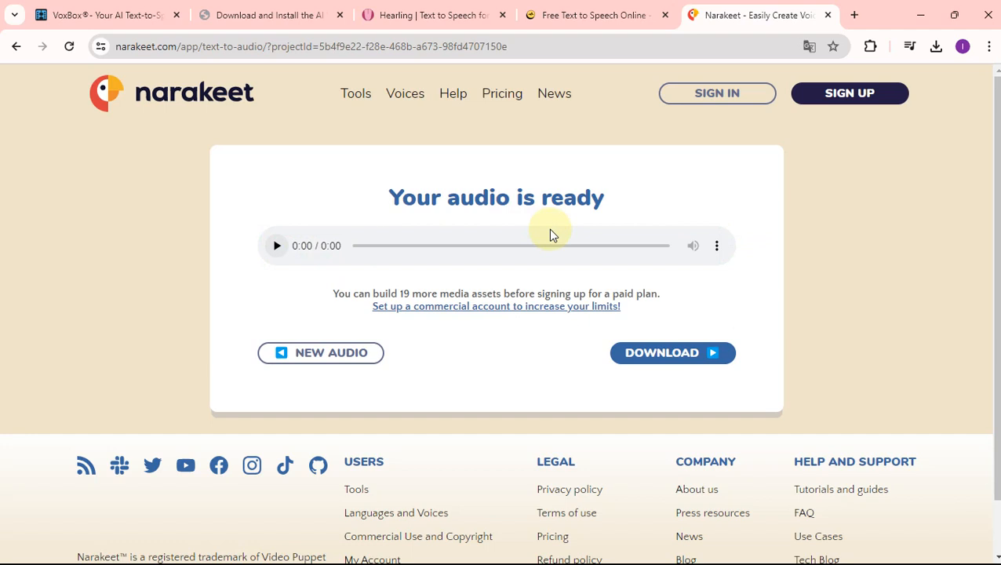
pyautogui.click(692, 355)
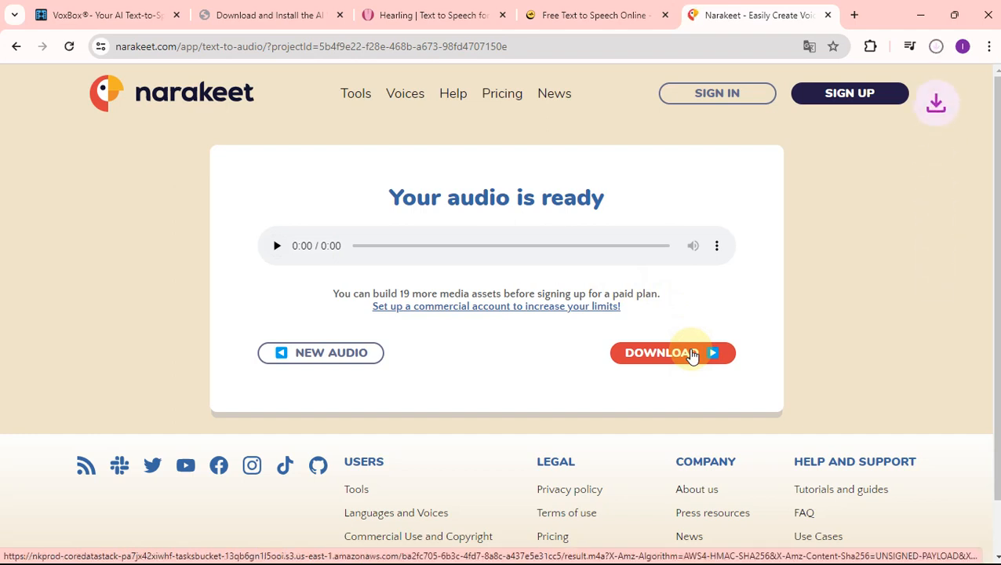
# Open the downloaded "Selamat datang di Do" .m4a file with Media Player, making it the app always used for this file type
pyautogui.click(935, 48)
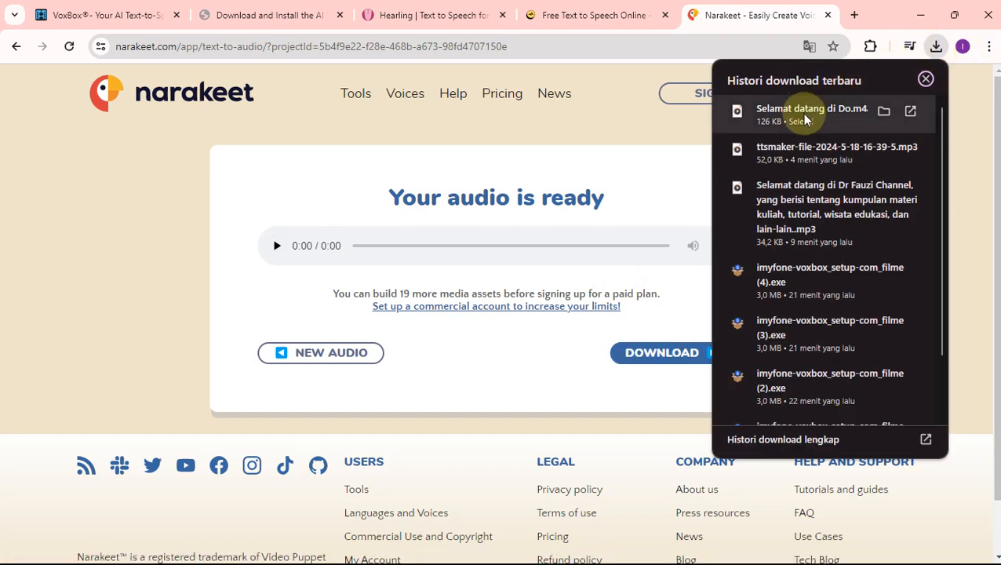
pyautogui.click(813, 116)
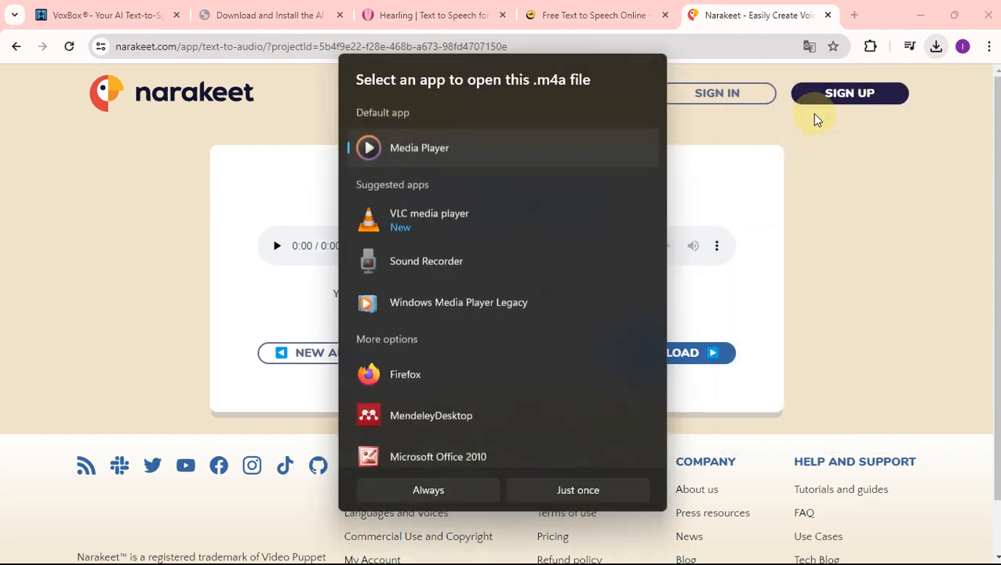
pyautogui.click(446, 487)
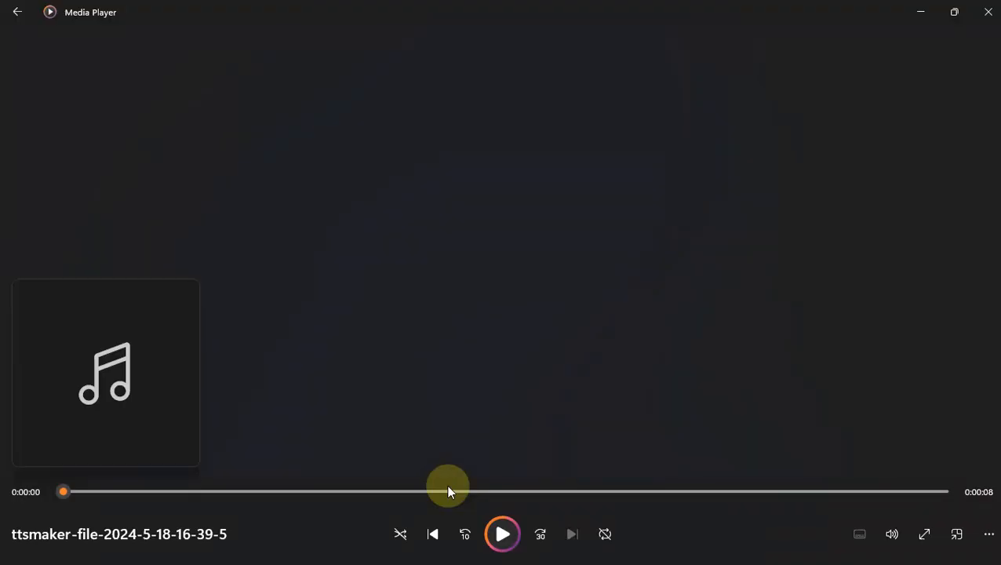